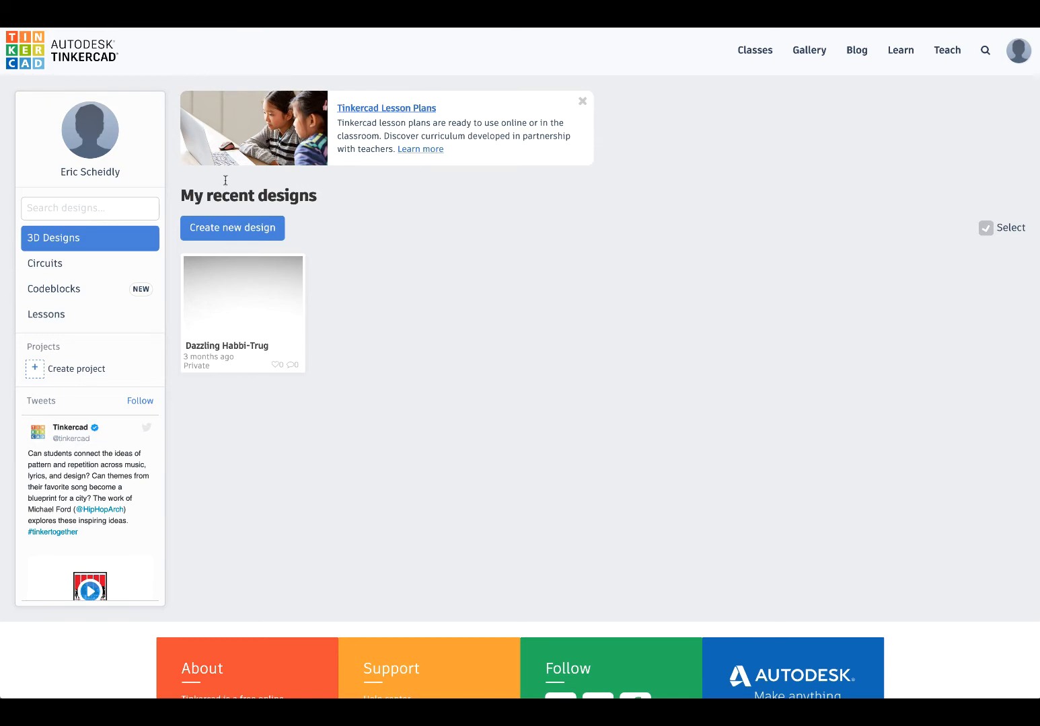
- Create a new circuit from the Circuits section of the dashboard and list all components in the library
mouse_move(291, 330)
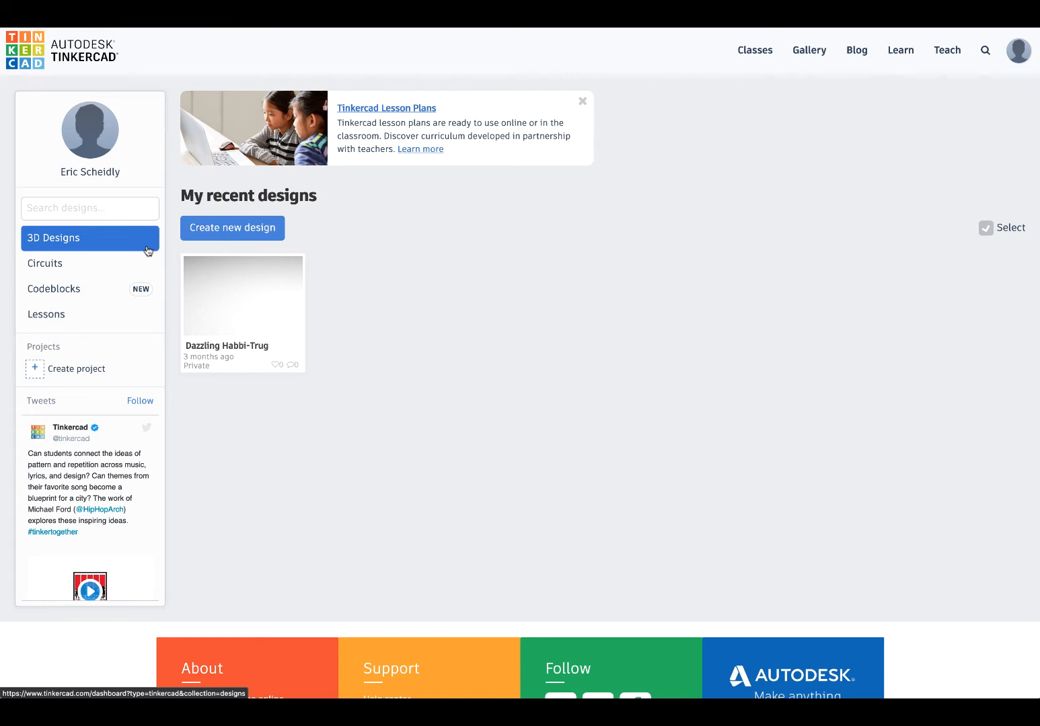
click(76, 268)
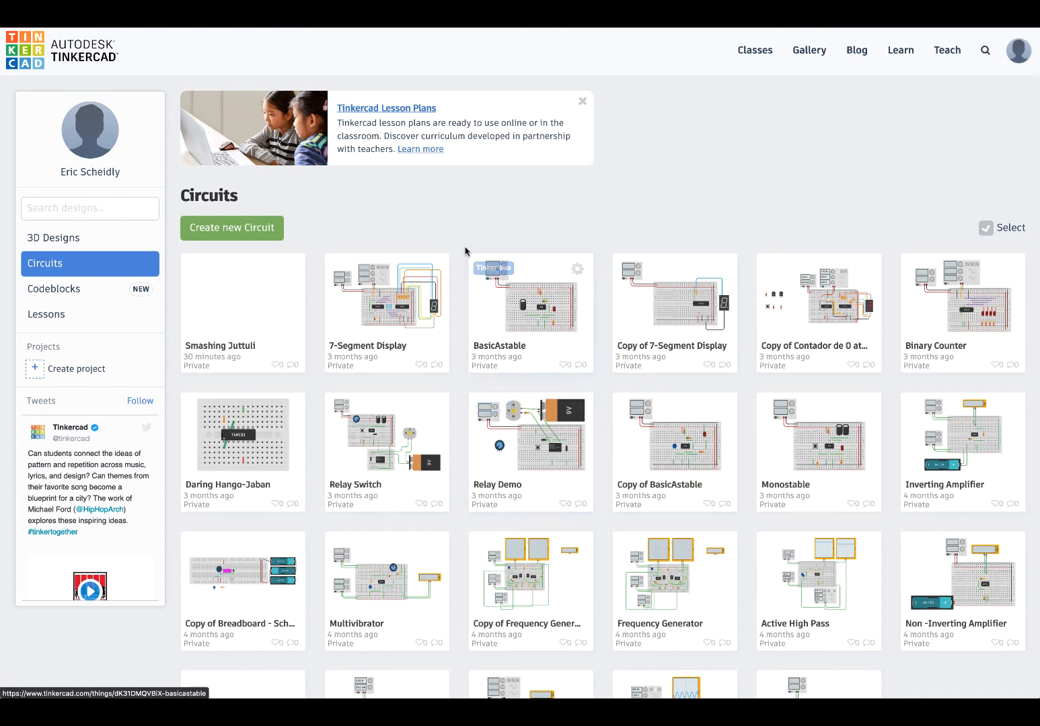
click(223, 232)
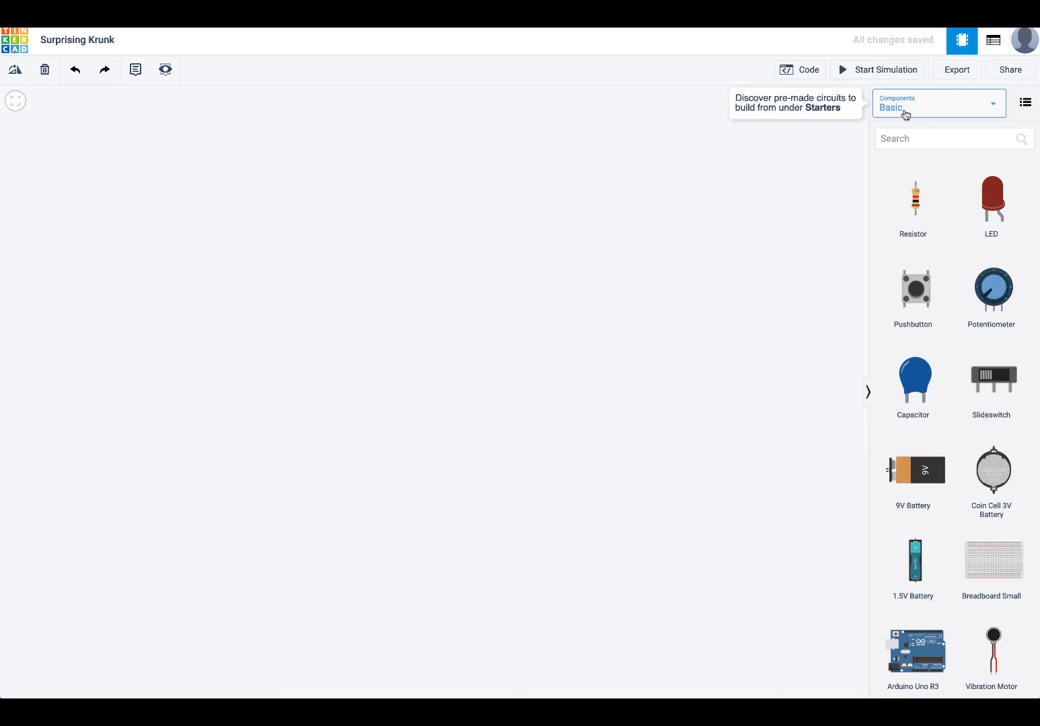
click(994, 105)
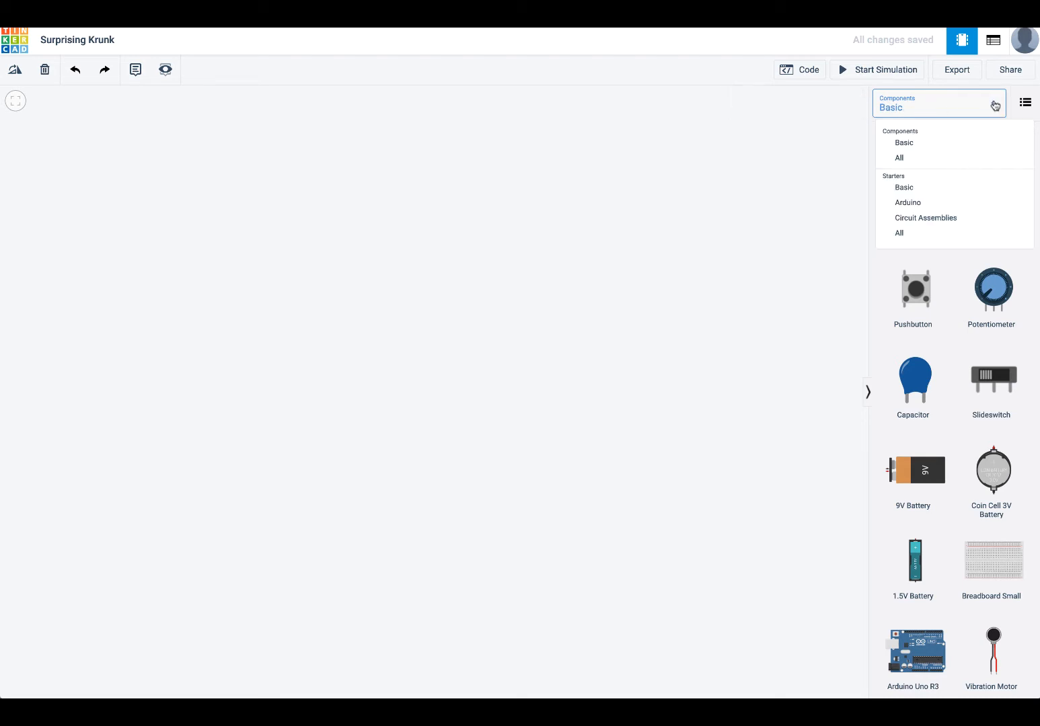
click(962, 159)
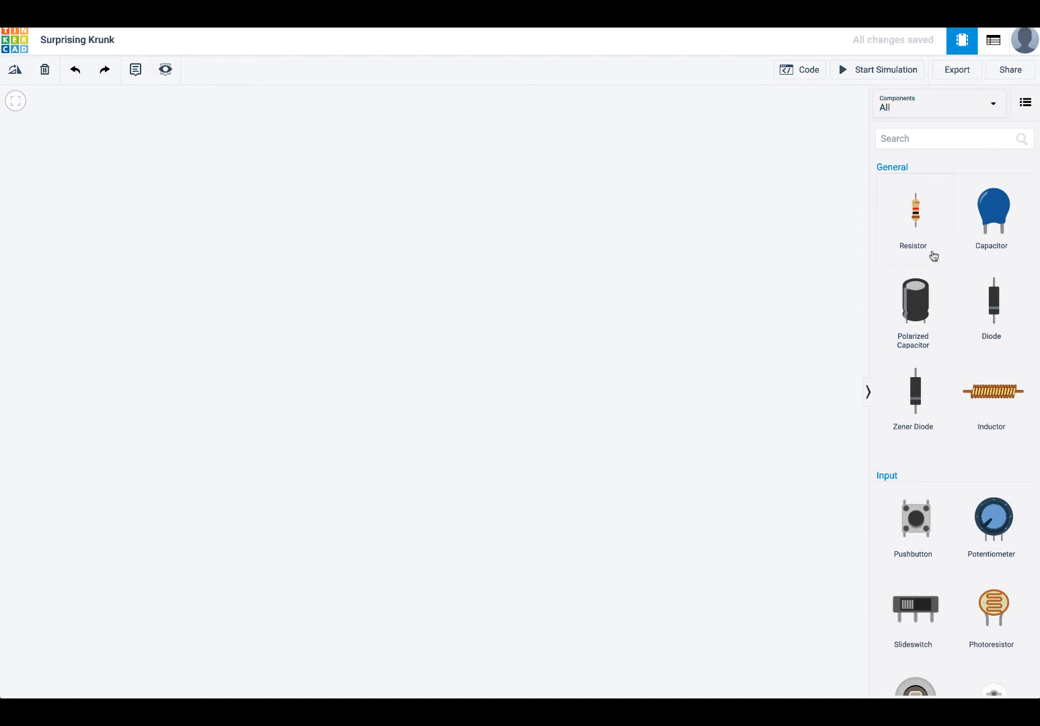
- Look through the full component library, from general, input and output parts to power sources, breadboards, instruments and integrated circuits
scroll(963, 379, down, 4)
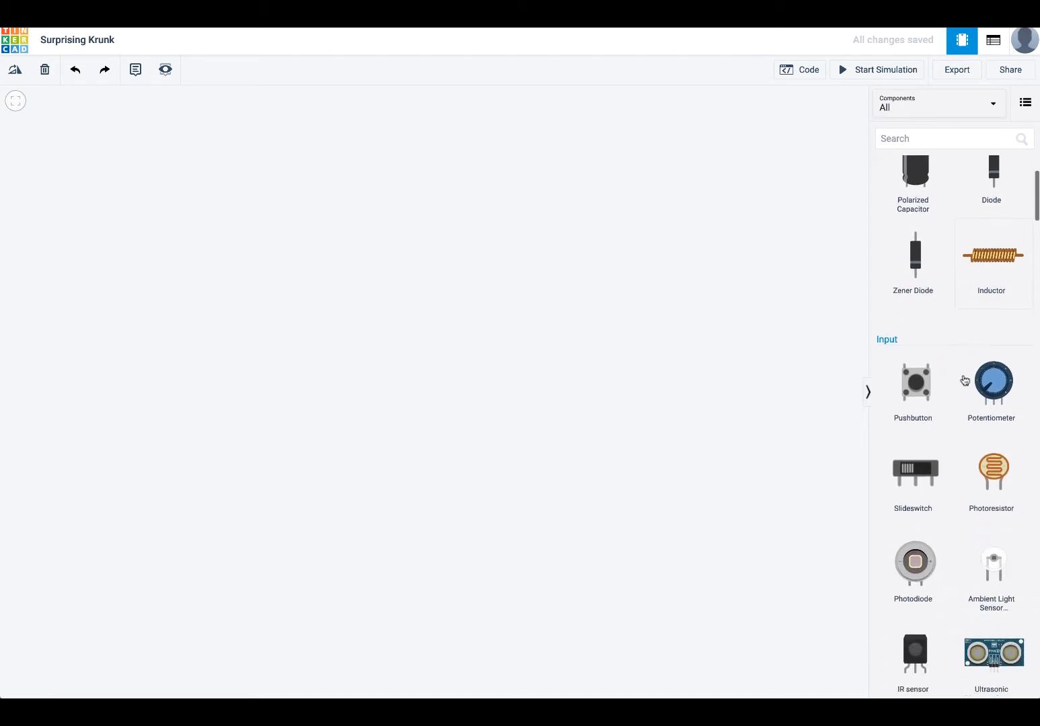
scroll(963, 380, down, 5)
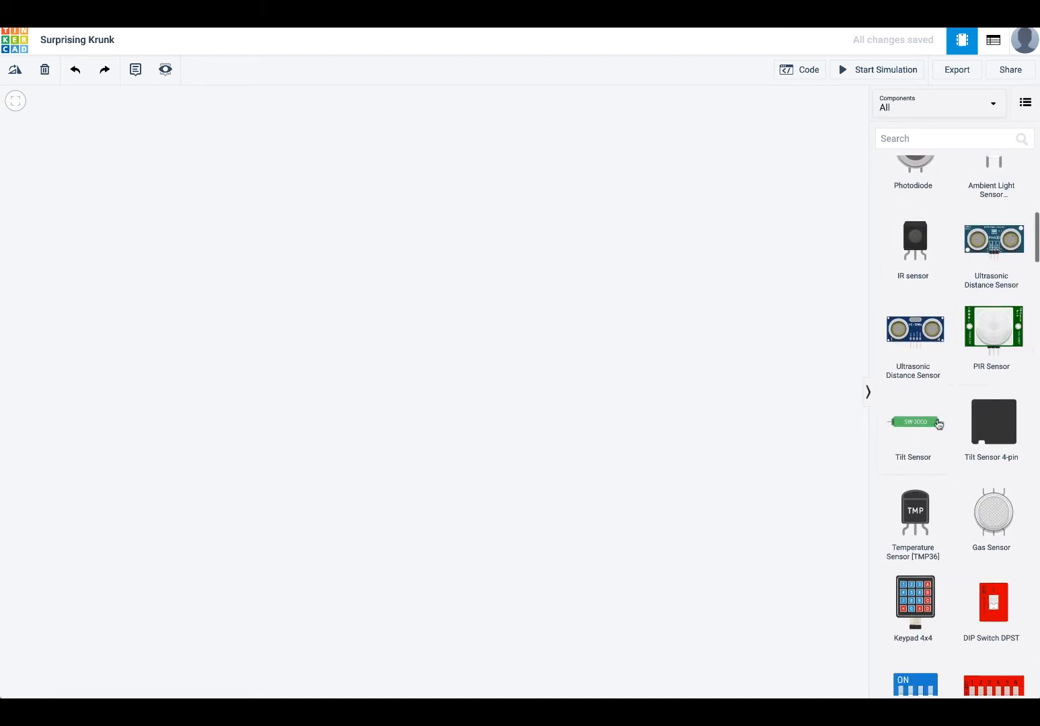
scroll(927, 474, down, 1)
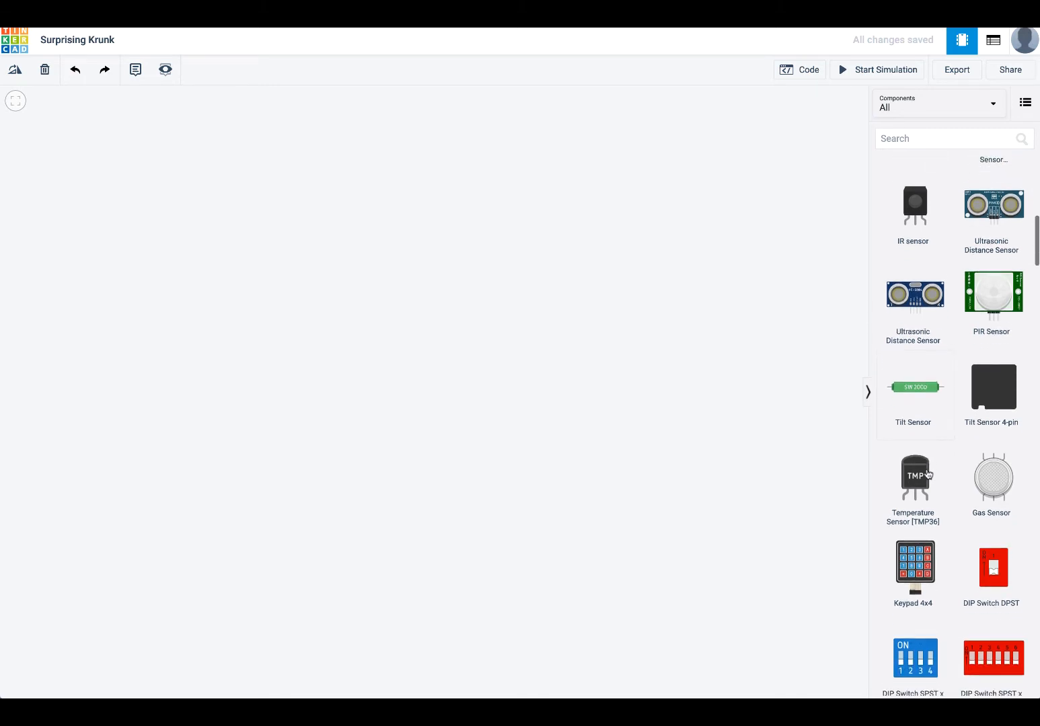
scroll(927, 475, down, 3)
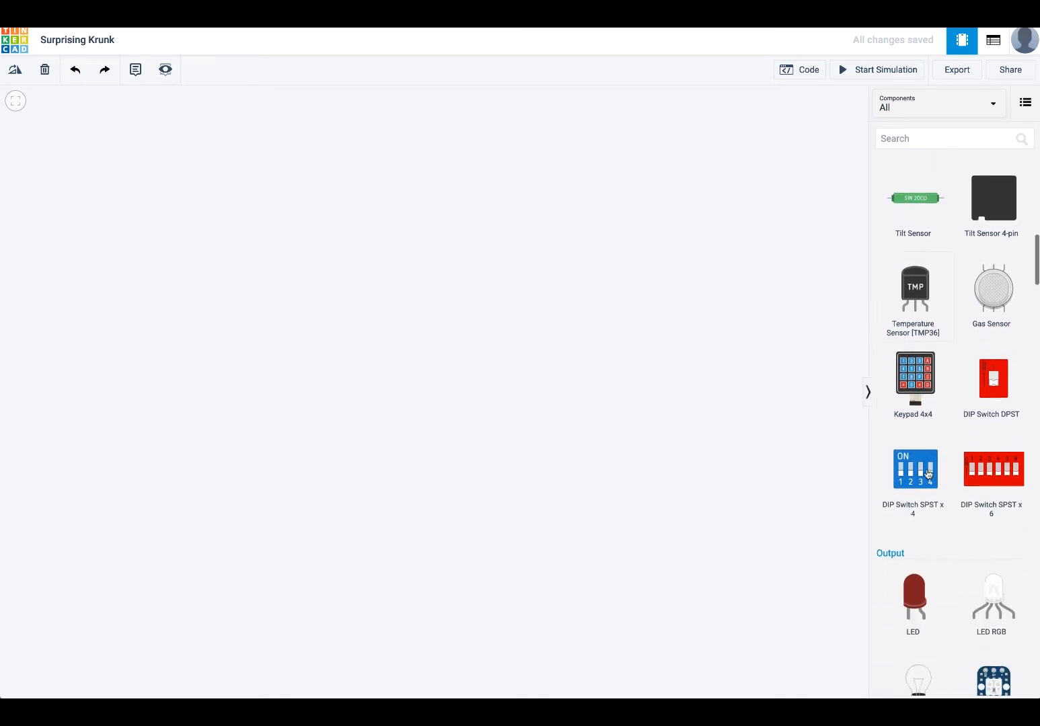
scroll(947, 480, down, 5)
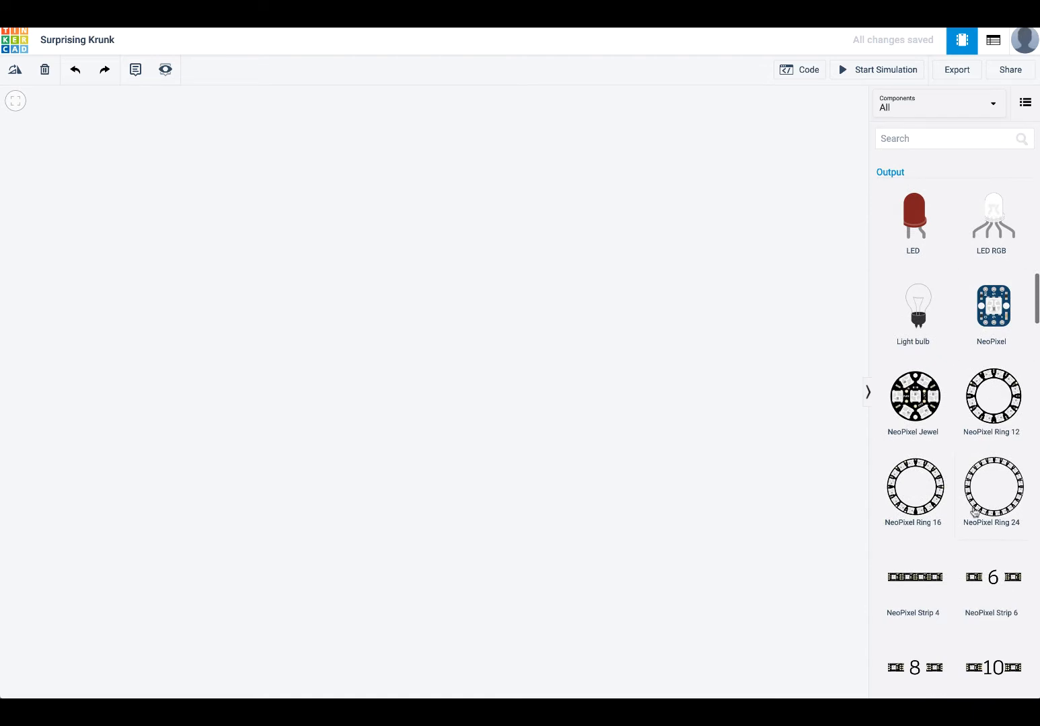
scroll(945, 561, down, 1)
scroll(945, 561, down, 10)
scroll(945, 562, up, 2)
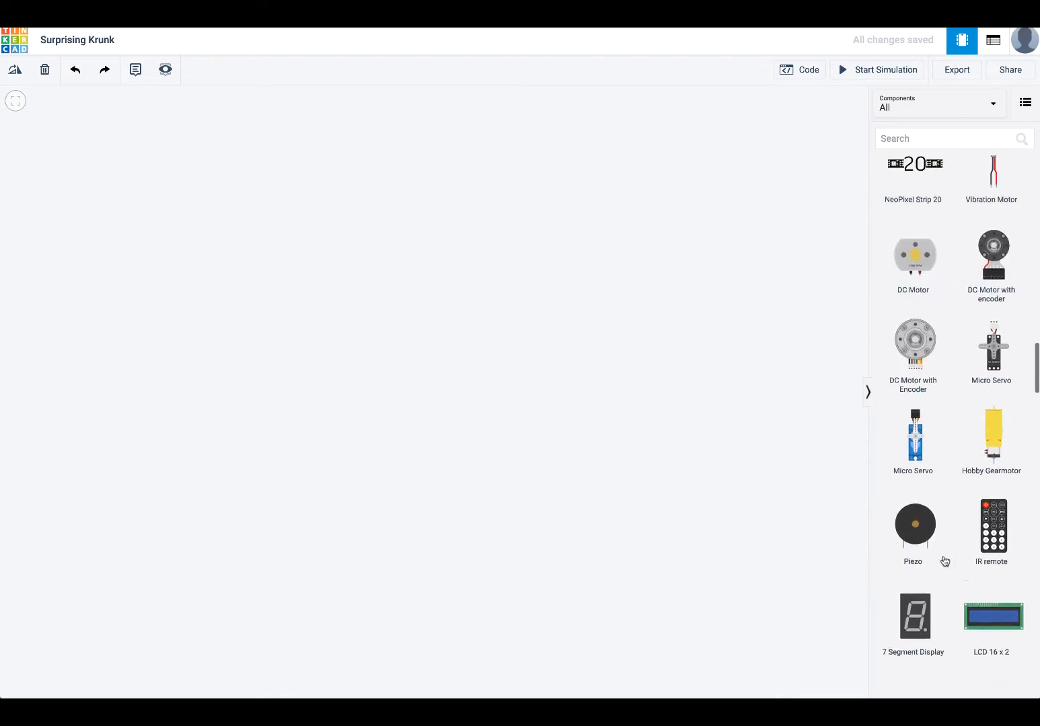
scroll(959, 564, down, 5)
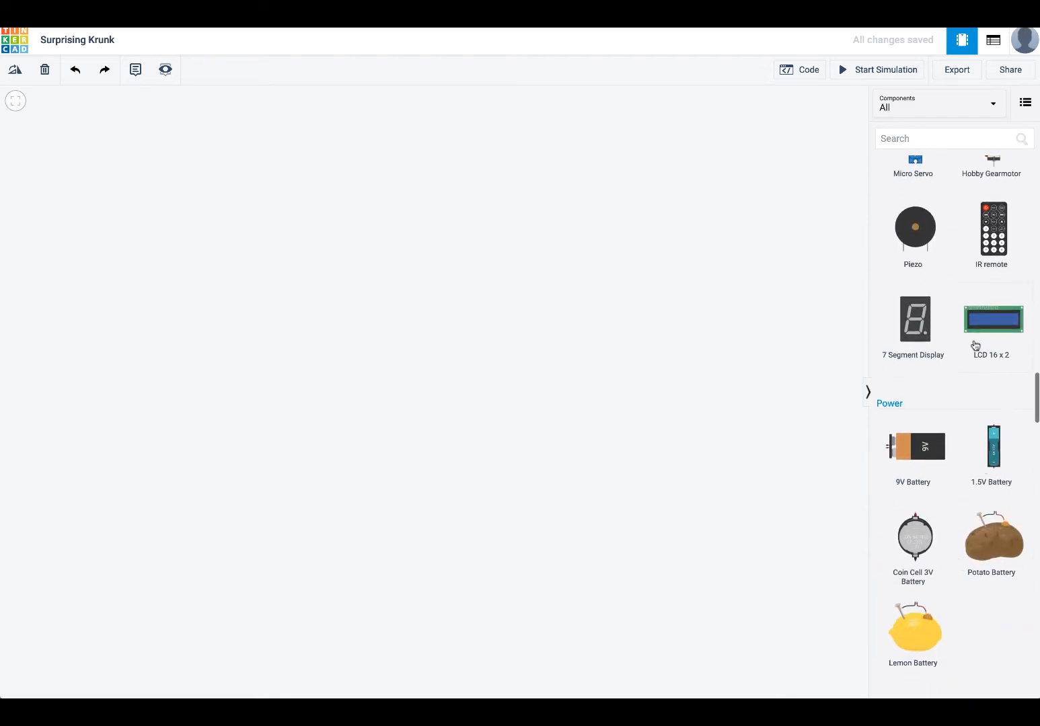
scroll(985, 614, down, 3)
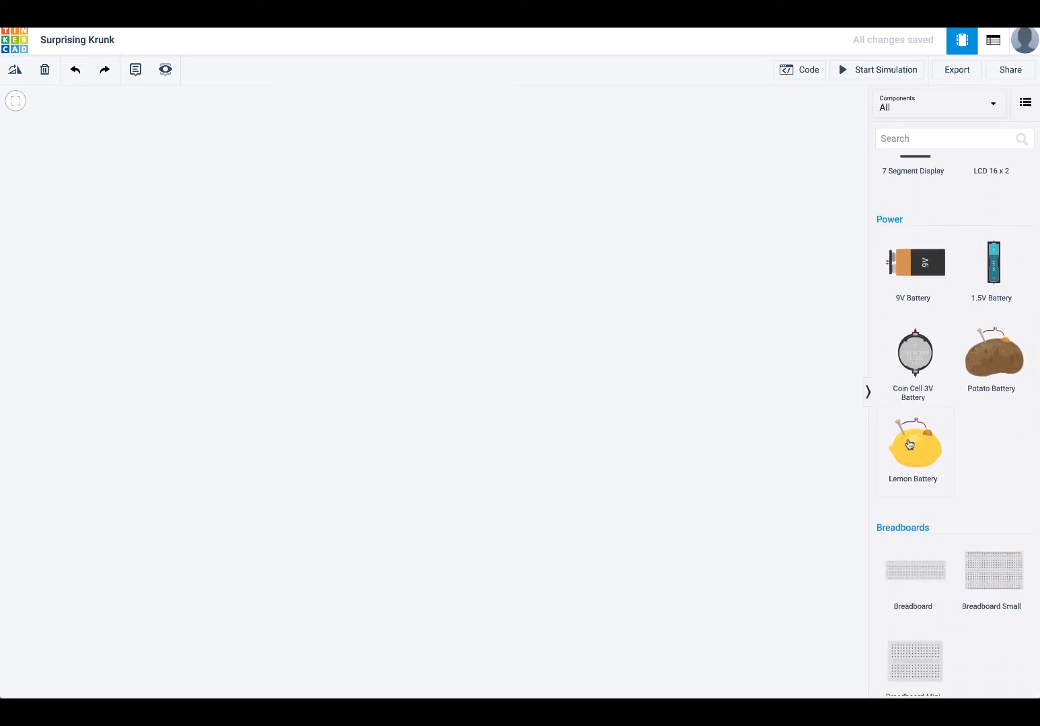
scroll(979, 466, down, 5)
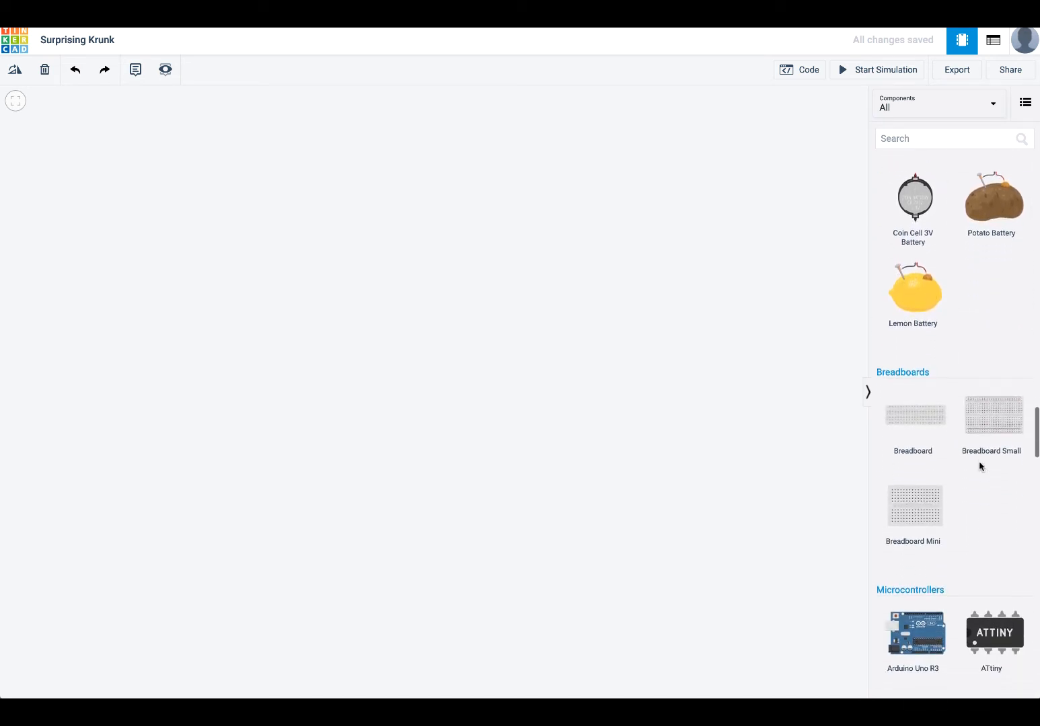
scroll(980, 466, down, 10)
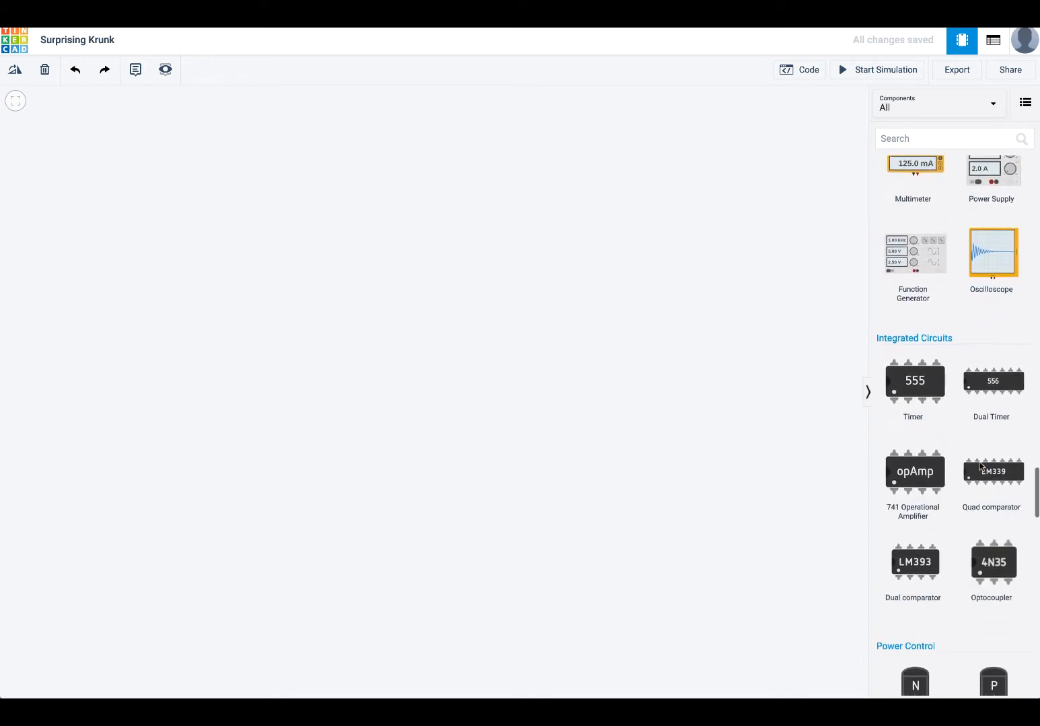
scroll(980, 466, up, 5)
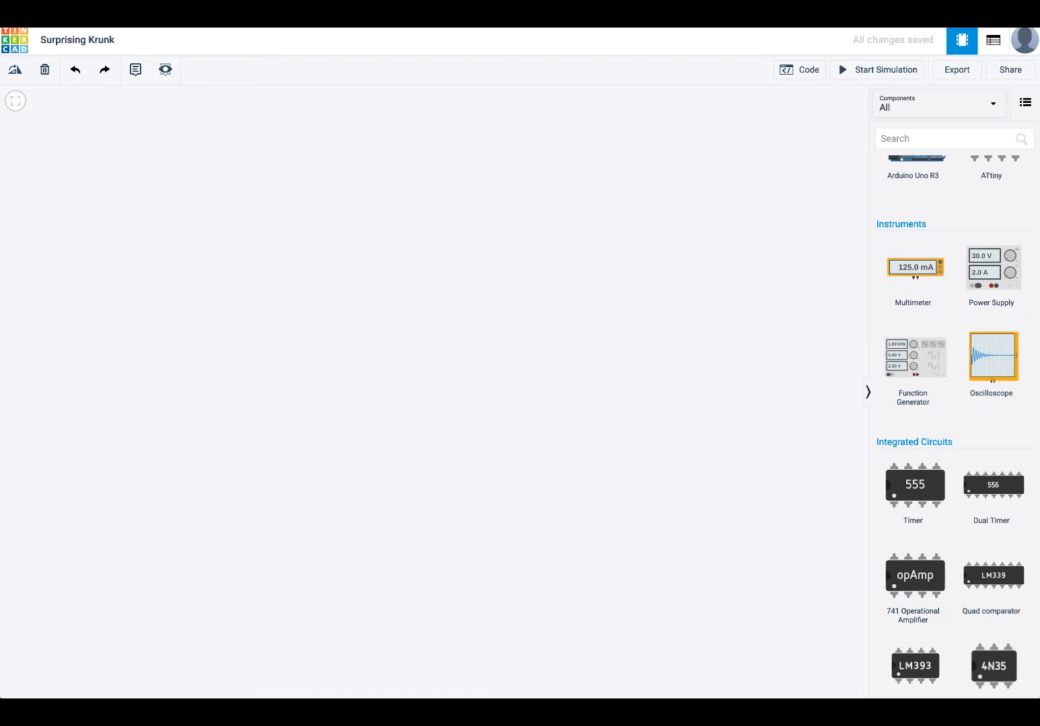
- Bring the separate schematic window over the workspace and examine the pushbutton, LED and resistor circuit
drag(1039, 160, 690, 168)
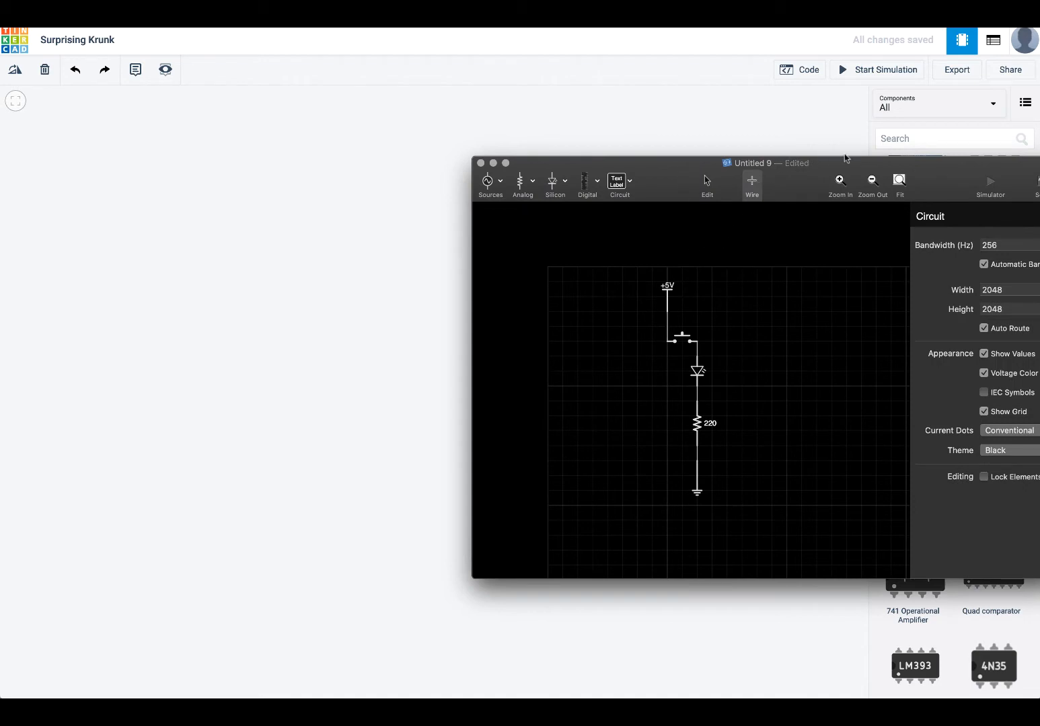
drag(870, 162, 605, 156)
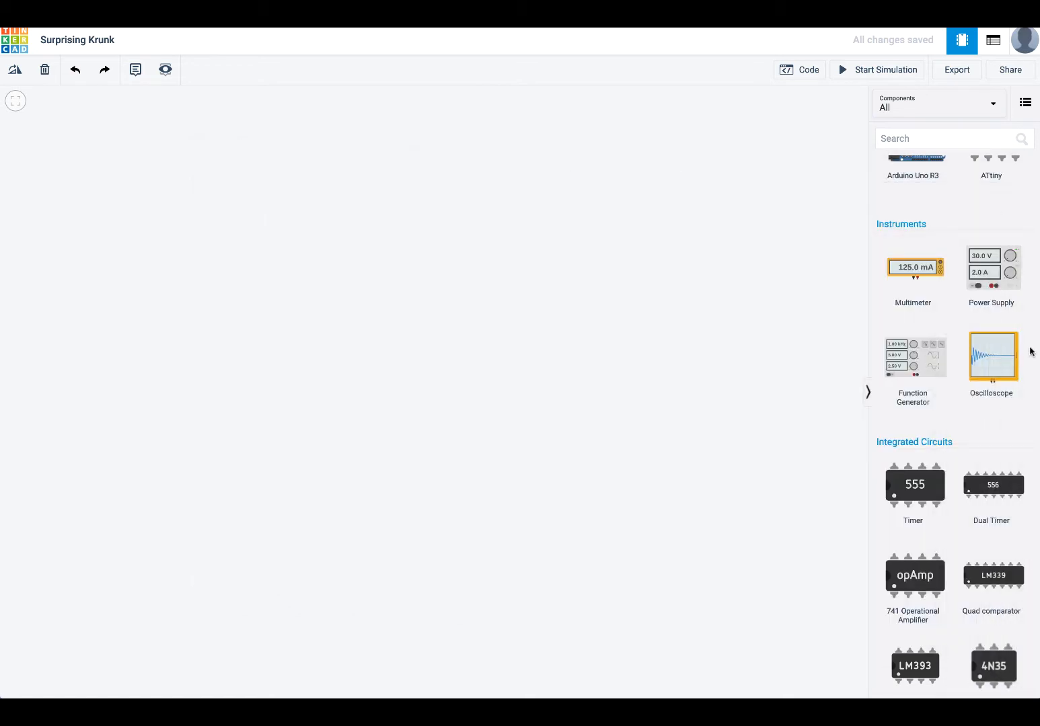
- Place a small breadboard in the upper middle of the empty canvas
scroll(975, 361, up, 2)
scroll(975, 361, up, 5)
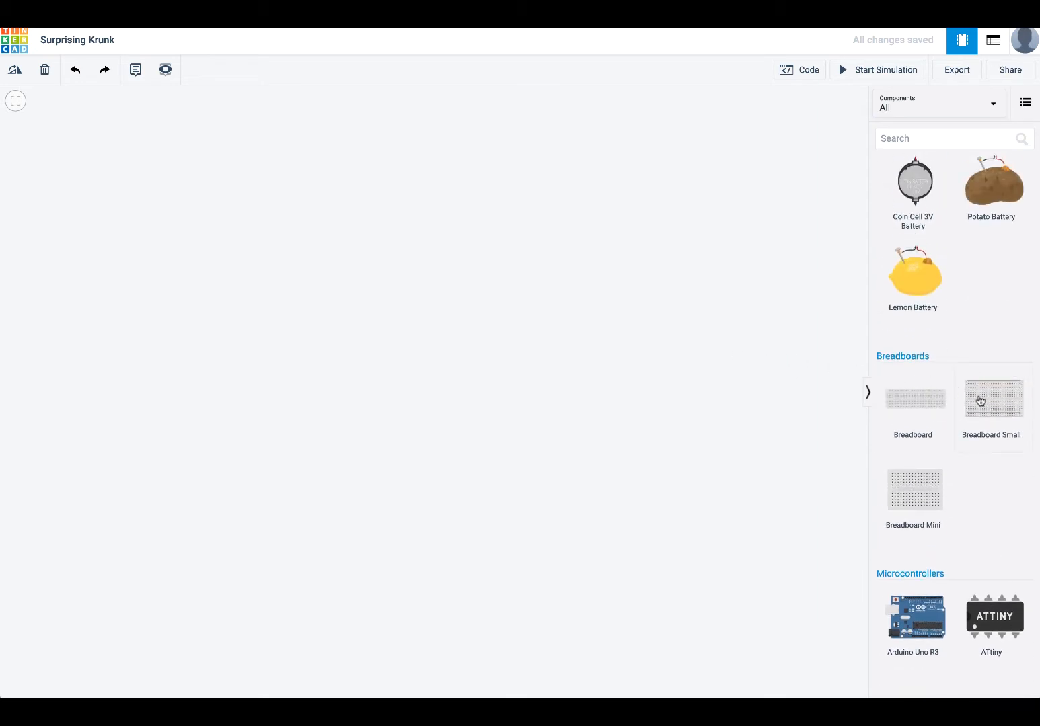
drag(975, 399, 419, 256)
click(427, 237)
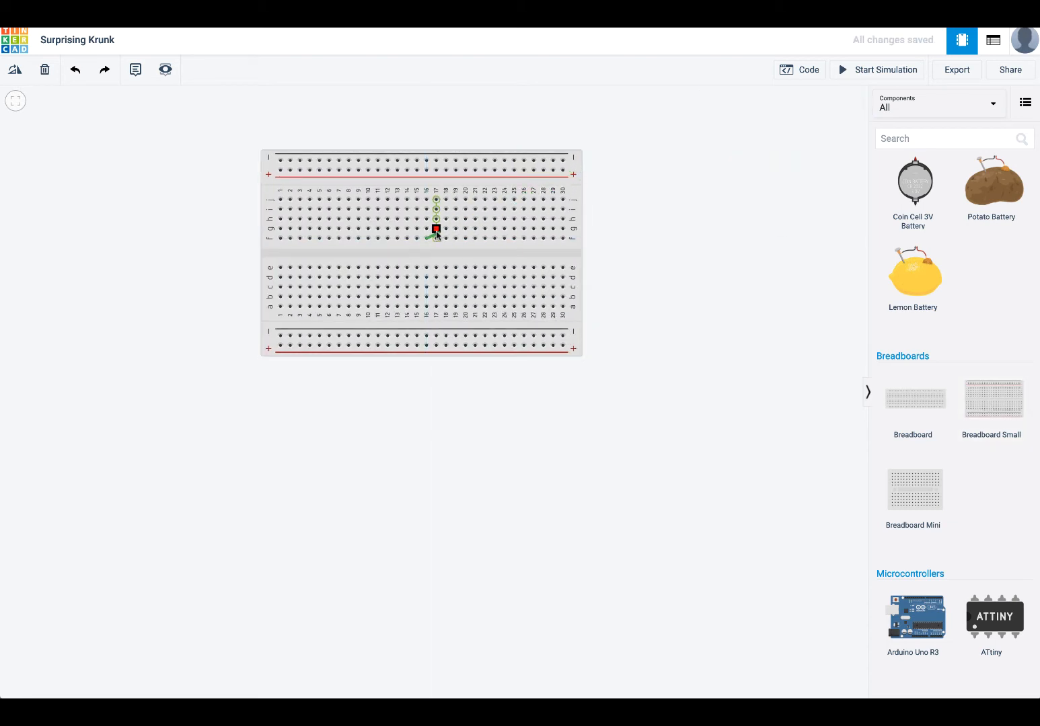
click(435, 239)
key(Delete)
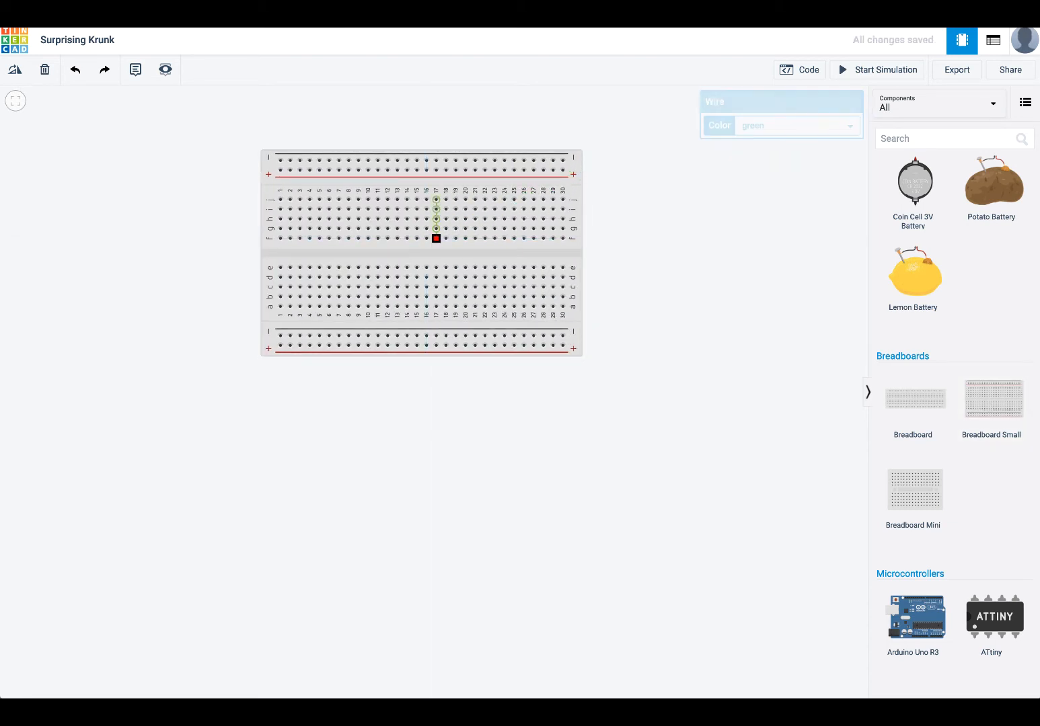
- Move the small breadboard down toward the middle of the canvas
click(578, 166)
drag(577, 167, 550, 286)
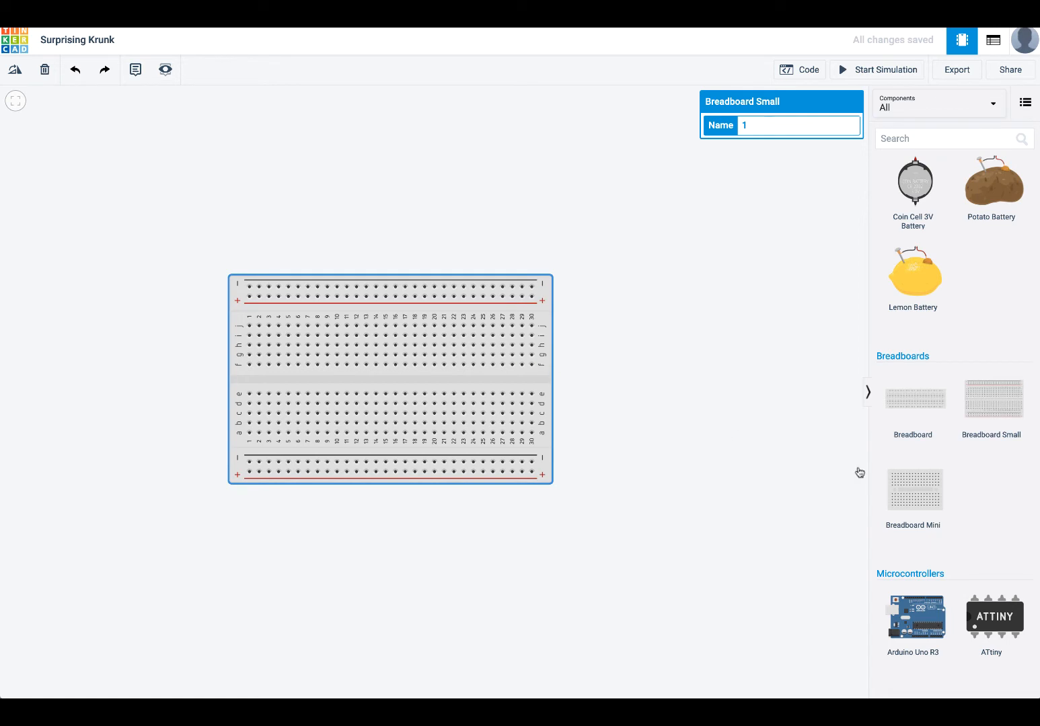
click(935, 402)
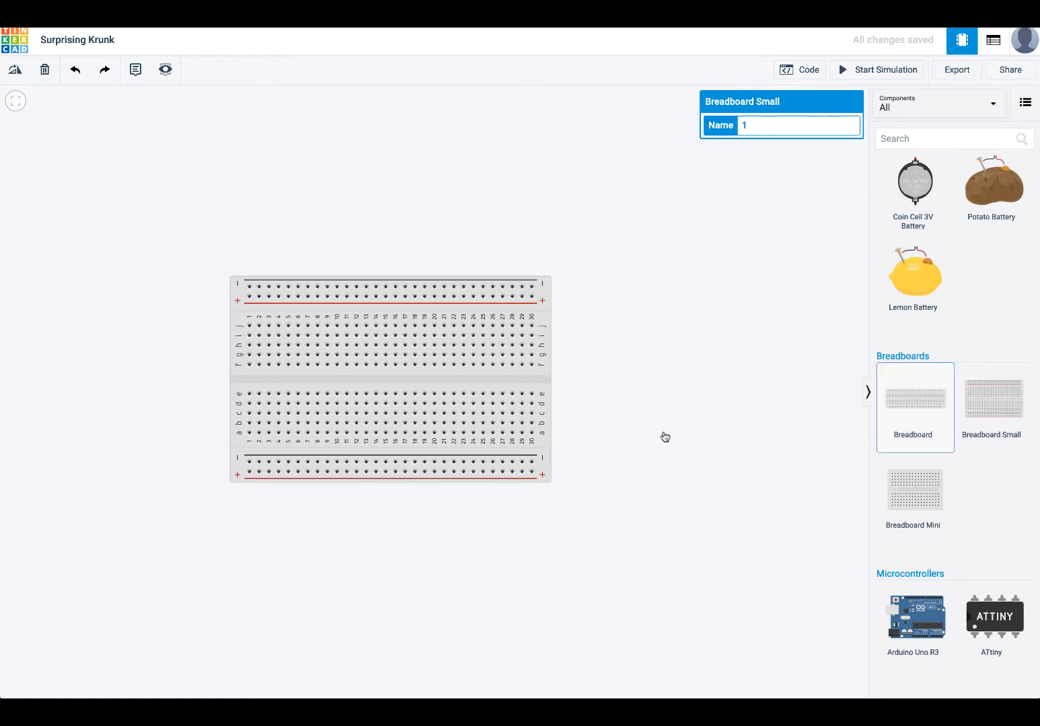
click(596, 499)
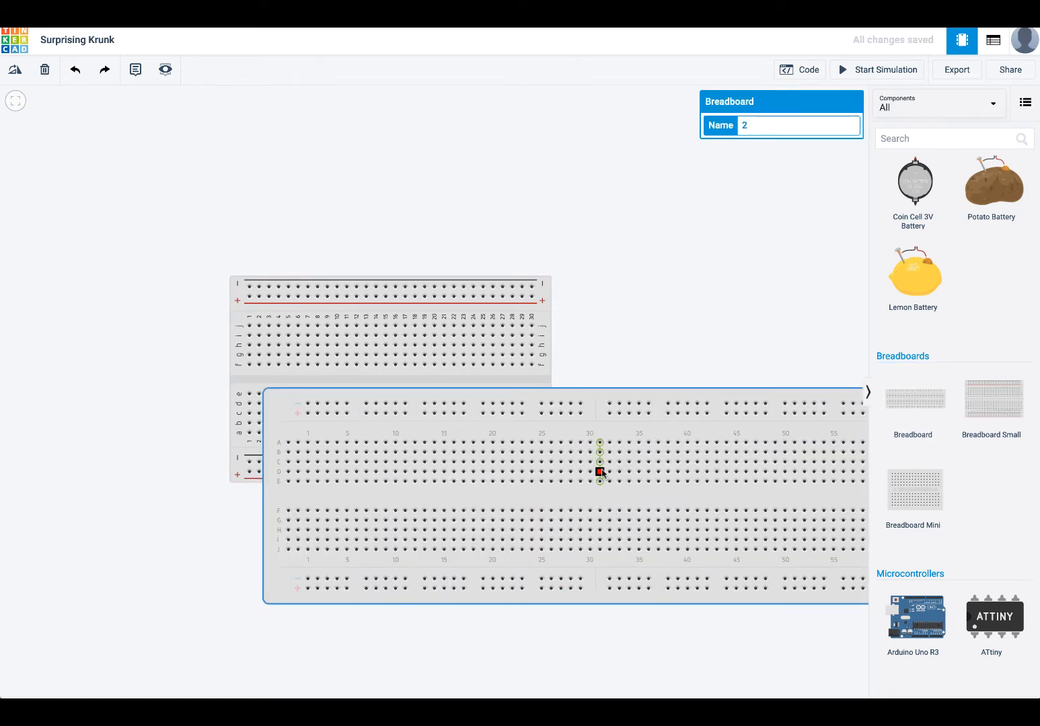
key(Delete)
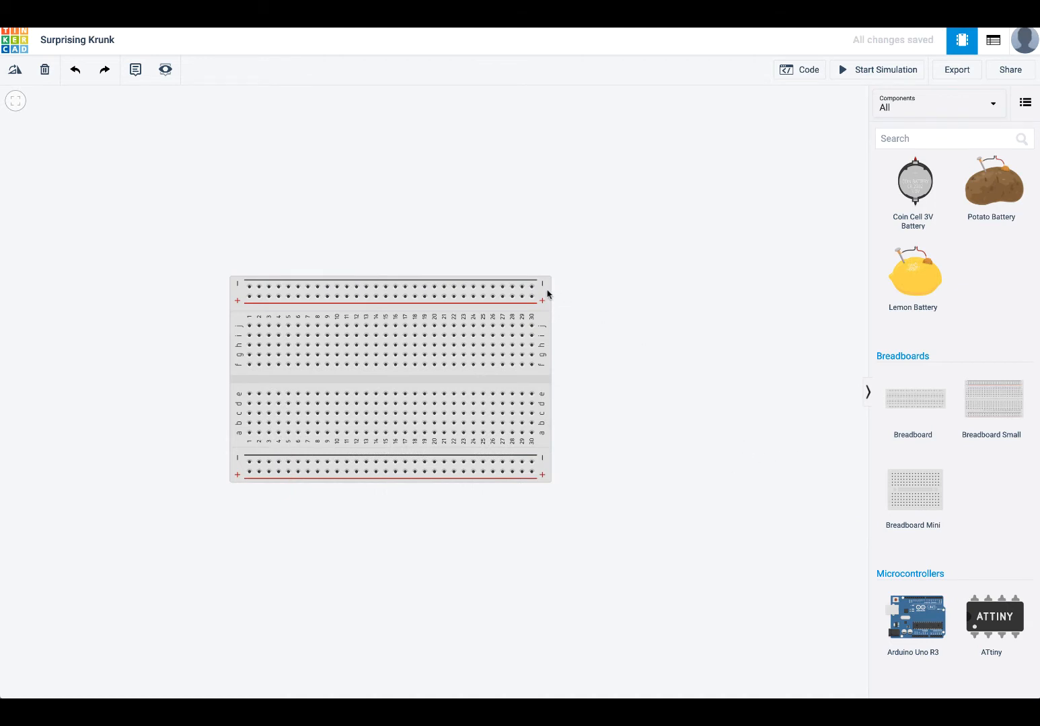
- Shift the small breadboard right and slightly down, and place a power supply above its upper-left corner
drag(547, 293, 679, 343)
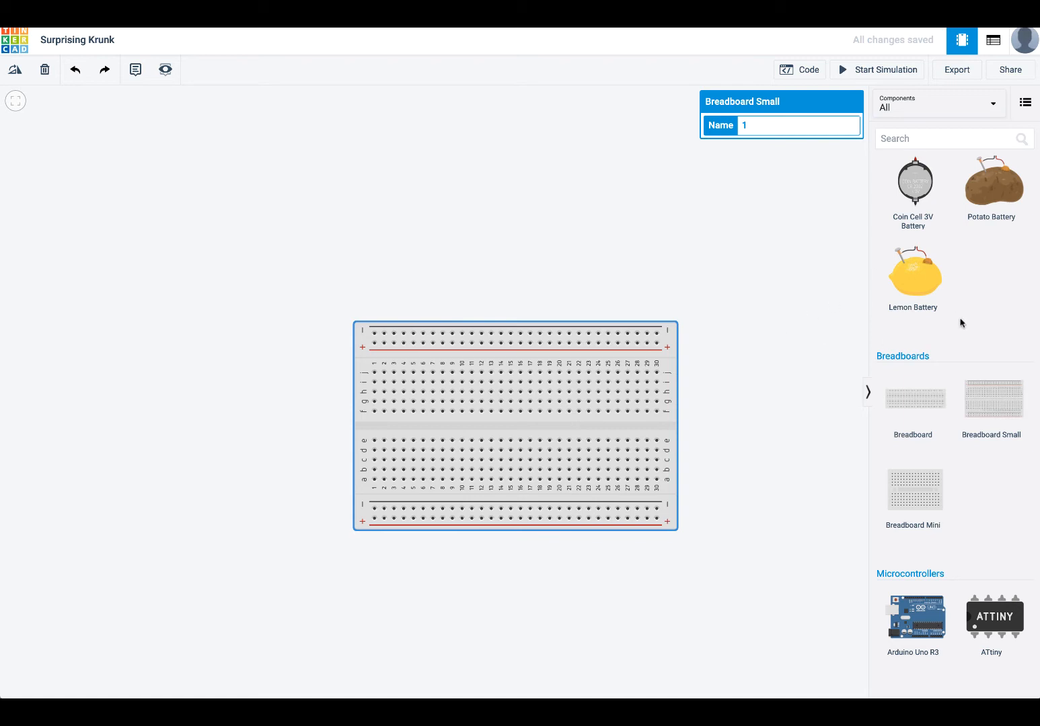
scroll(962, 332, up, 10)
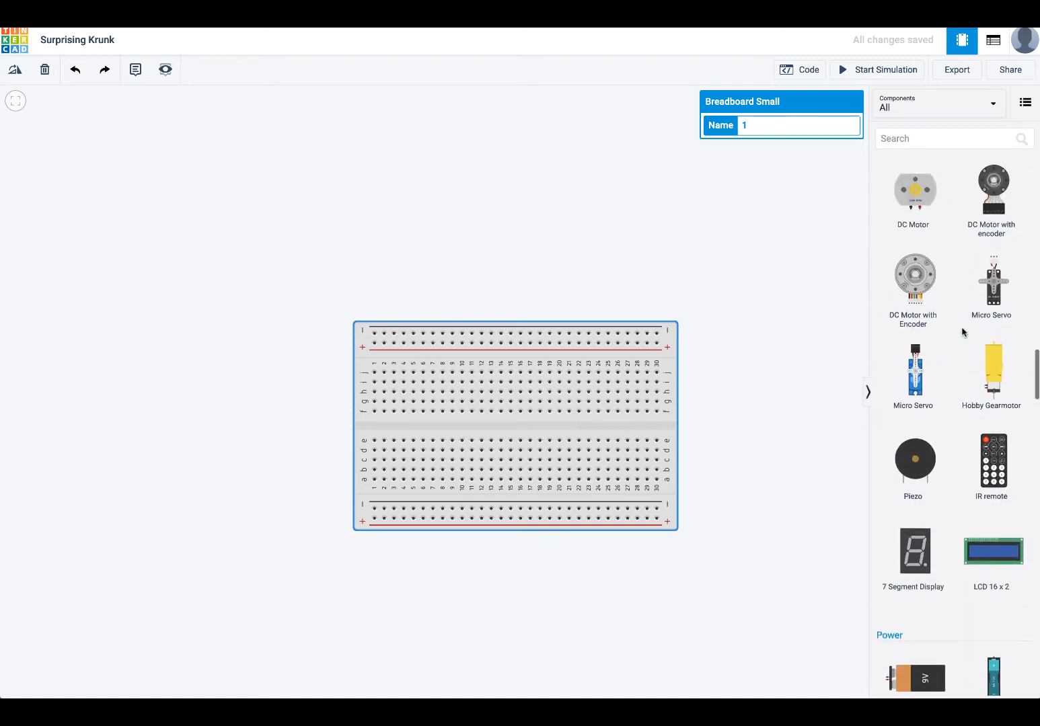
scroll(962, 332, up, 10)
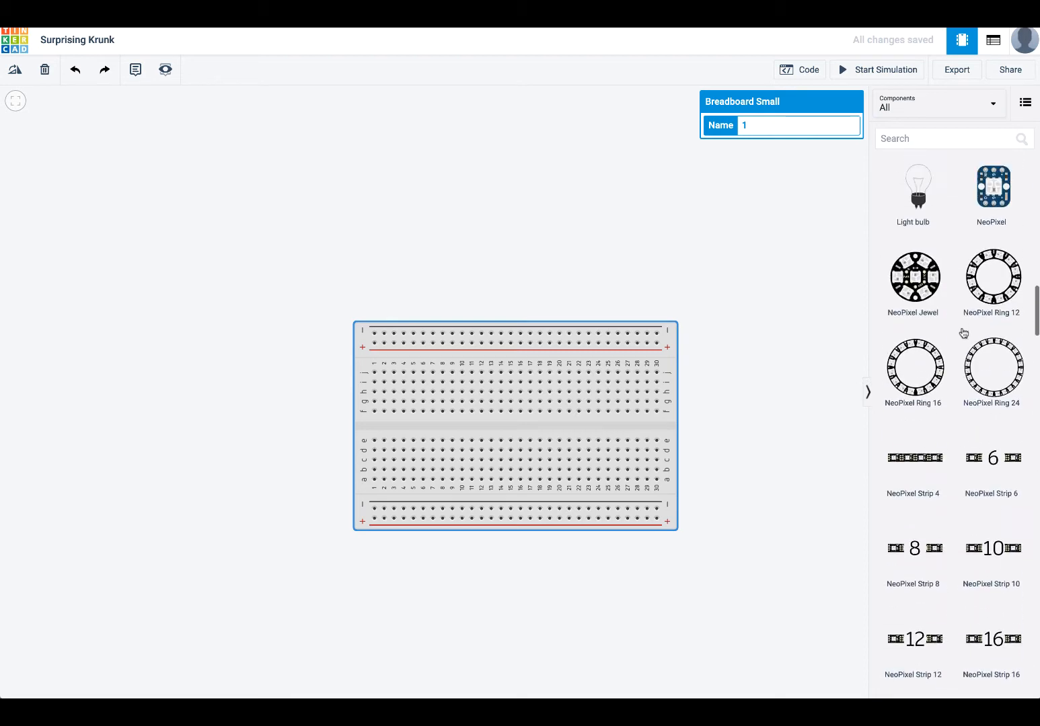
scroll(963, 333, up, 10)
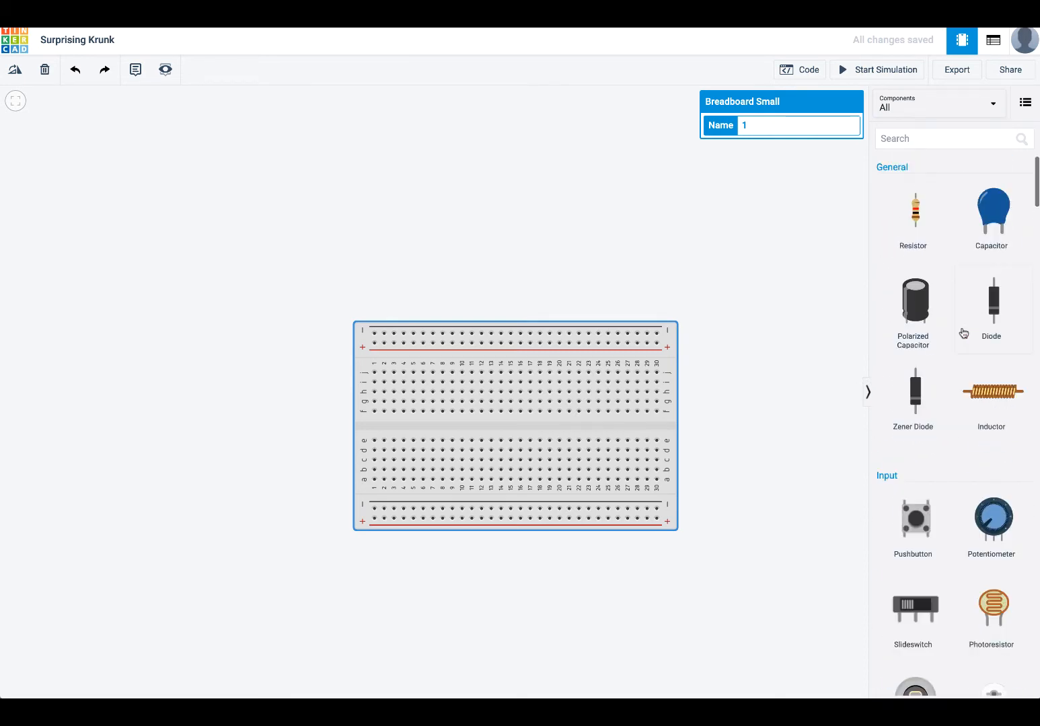
scroll(963, 333, down, 5)
scroll(963, 332, down, 10)
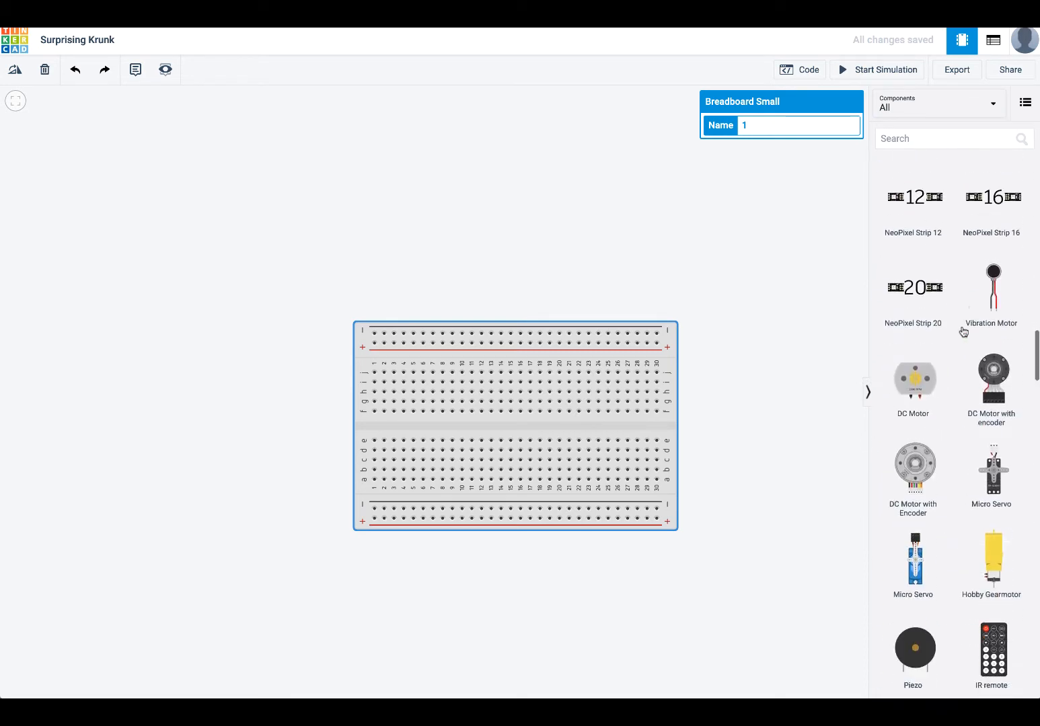
scroll(963, 331, down, 10)
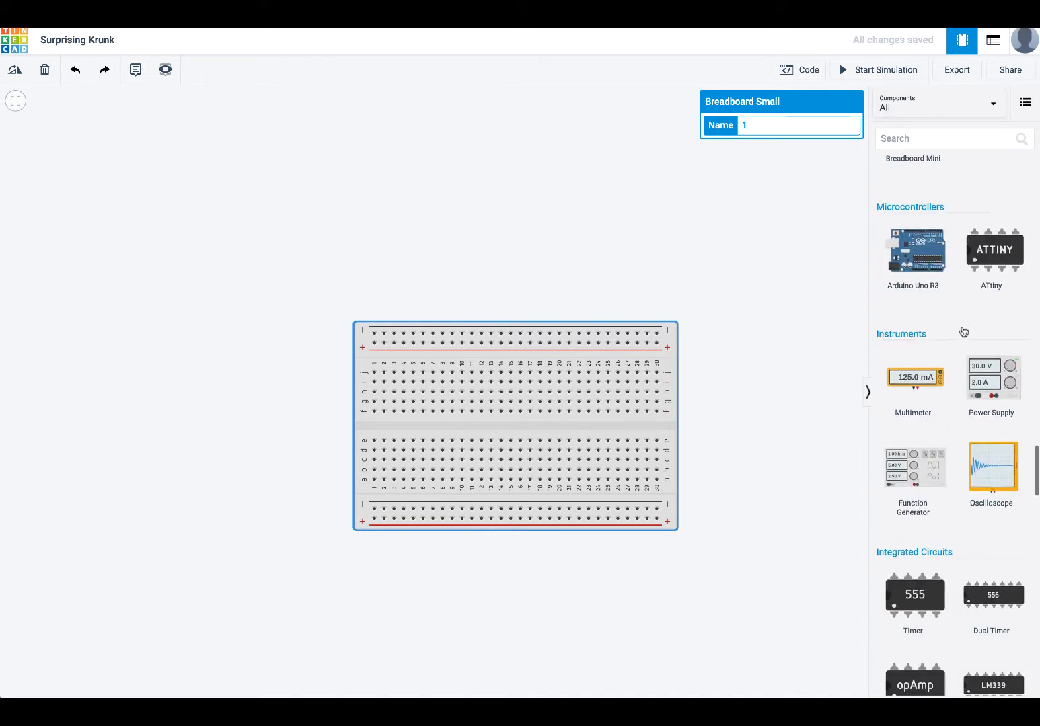
drag(1000, 237, 301, 293)
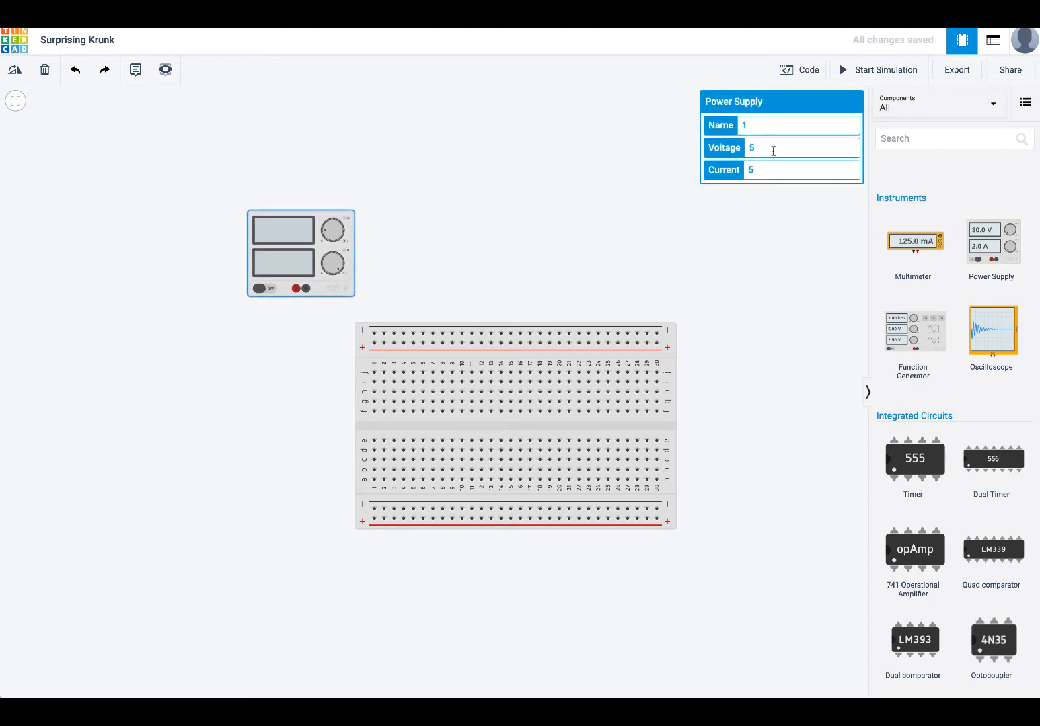
- Compare the power supply's voltage setting with the supply in the reference schematic, then move the schematic out of the way
drag(764, 149, 726, 148)
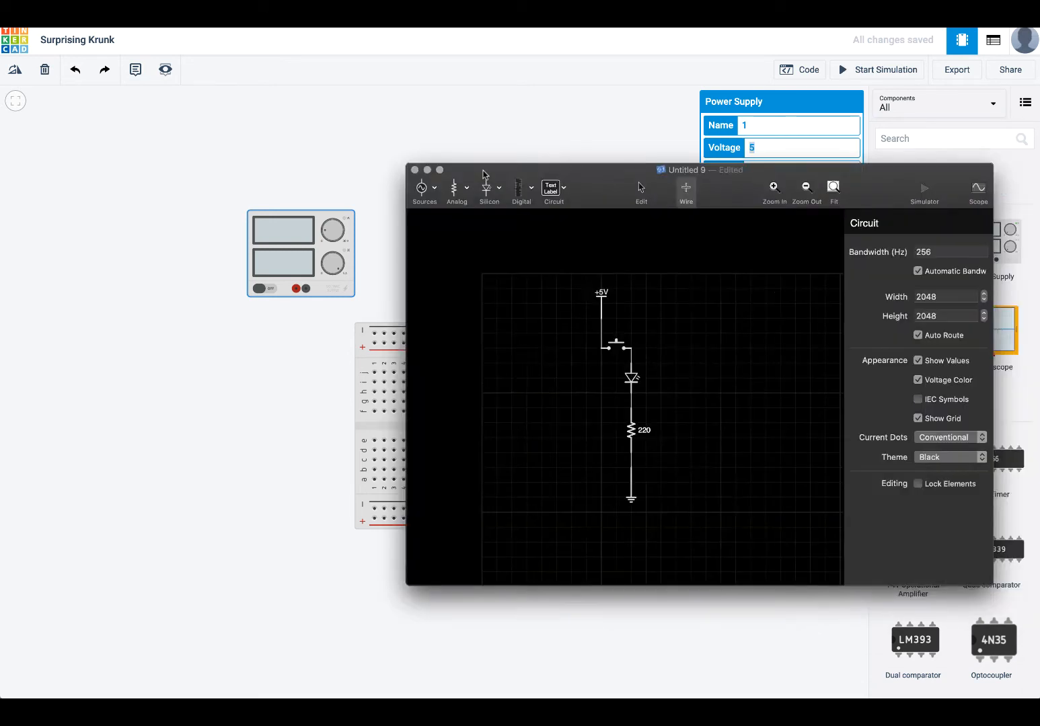
drag(483, 170, 367, 178)
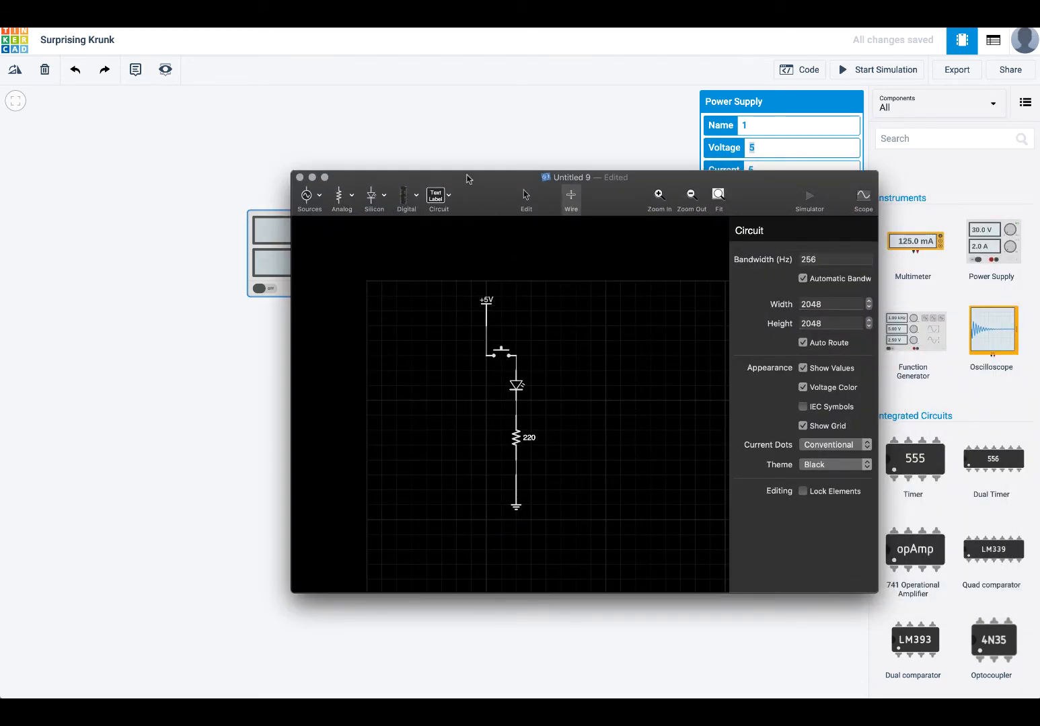
drag(467, 178, 1039, 220)
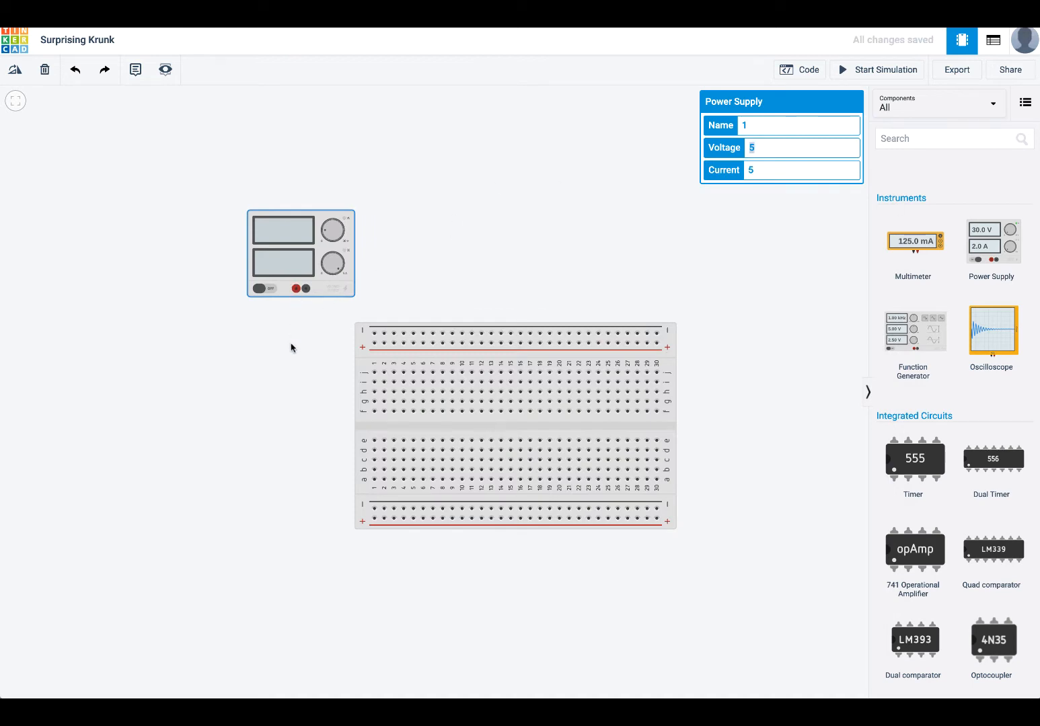
- Wire the power supply's positive terminal to the upper positive rail at column 1, straighten the bend and colour the wire red
click(296, 293)
click(296, 294)
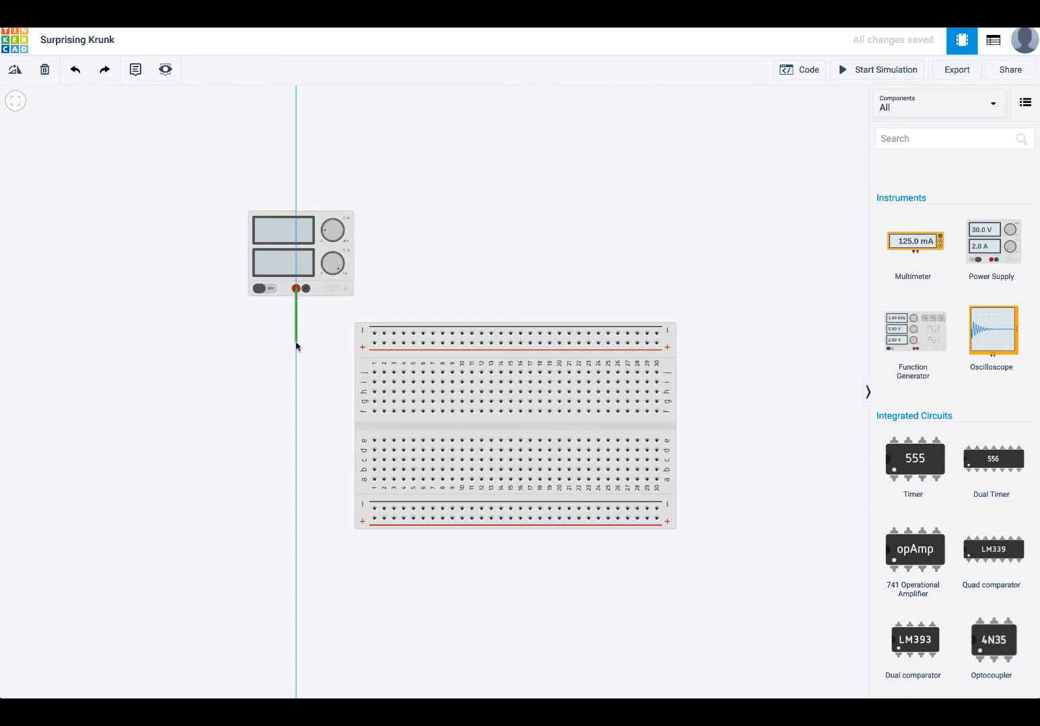
click(374, 345)
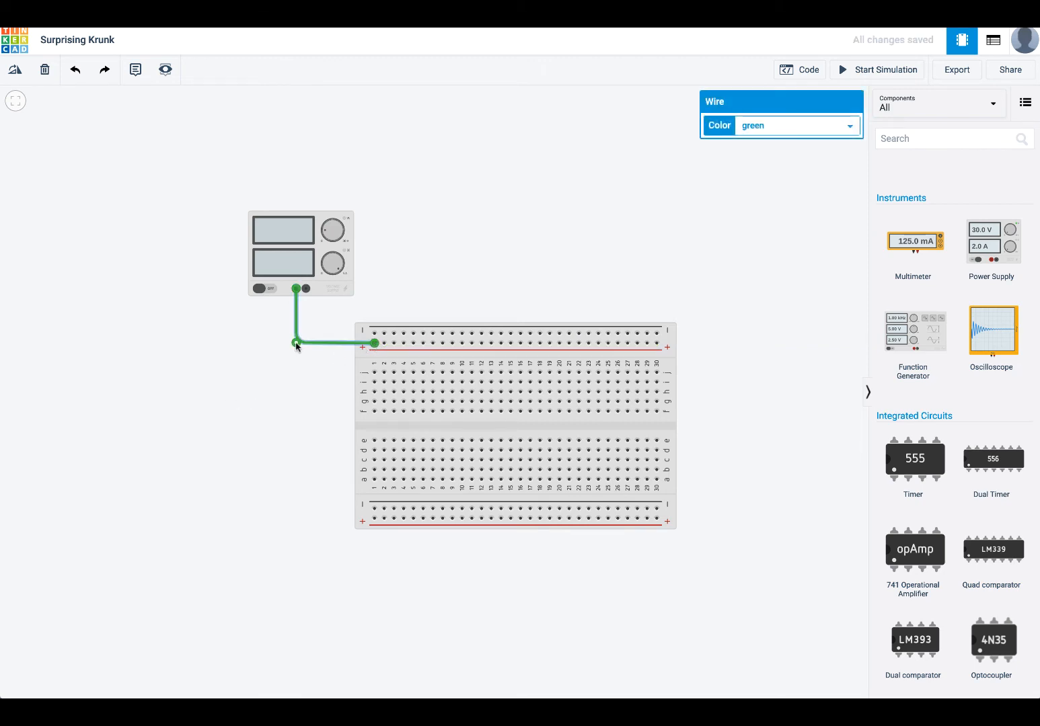
drag(296, 343, 297, 345)
click(266, 367)
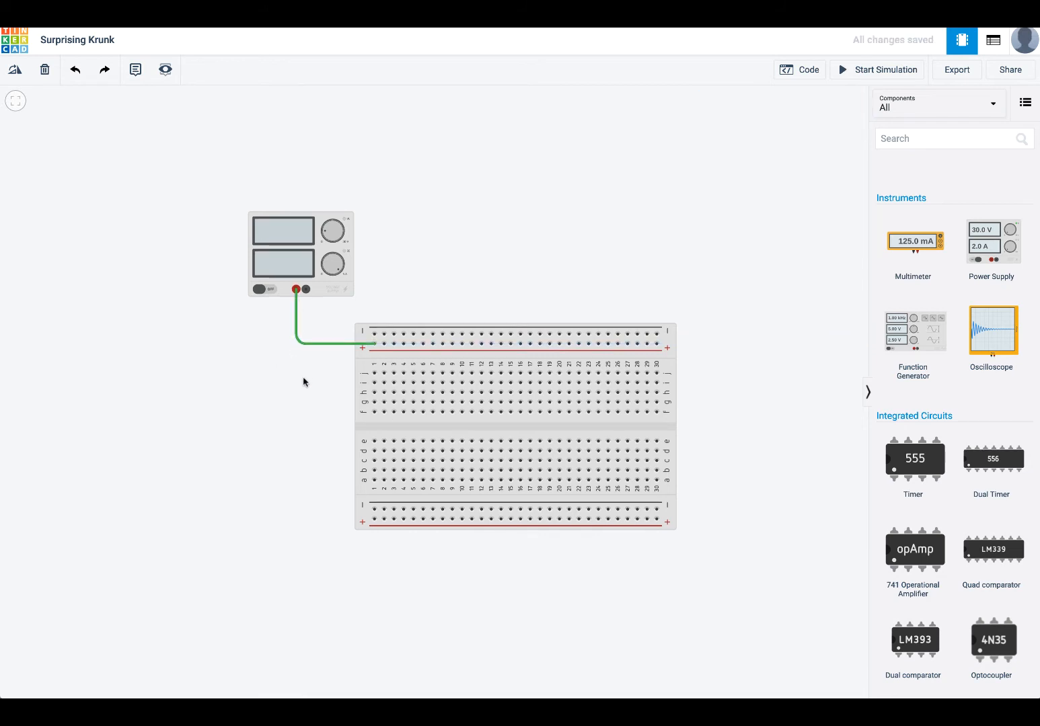
click(312, 344)
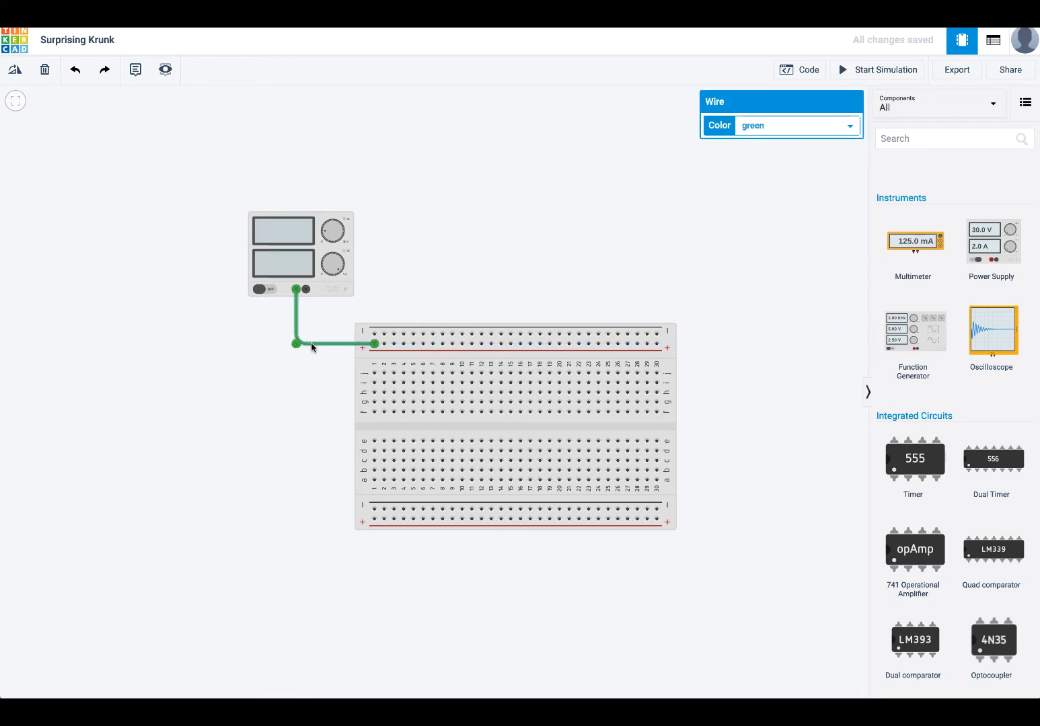
click(851, 128)
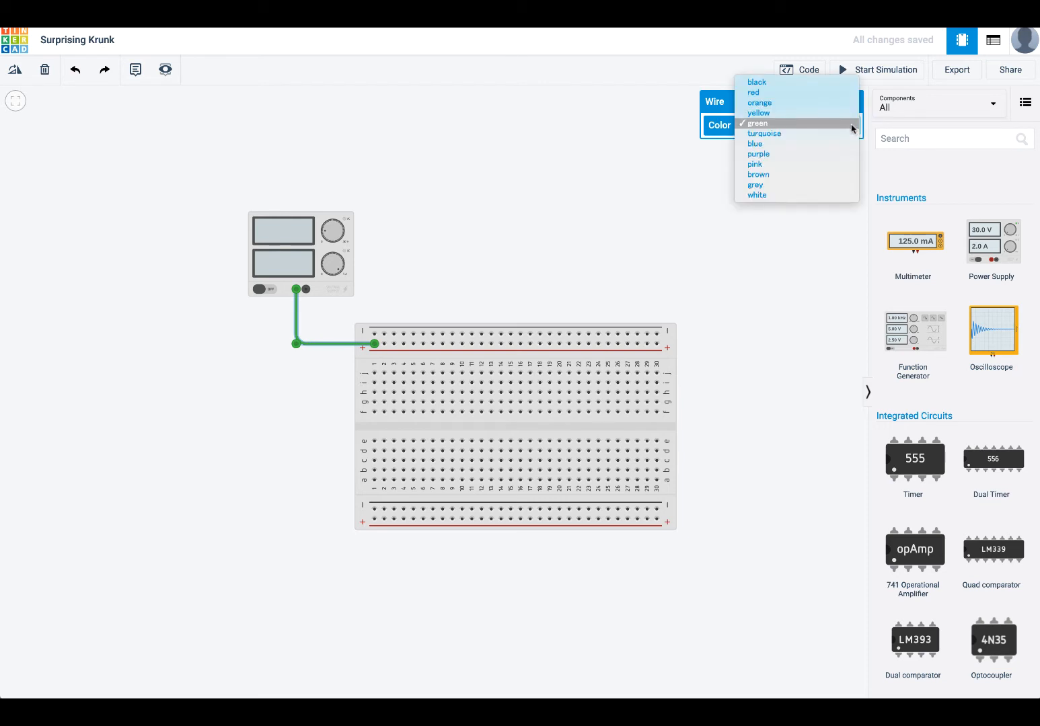
click(802, 93)
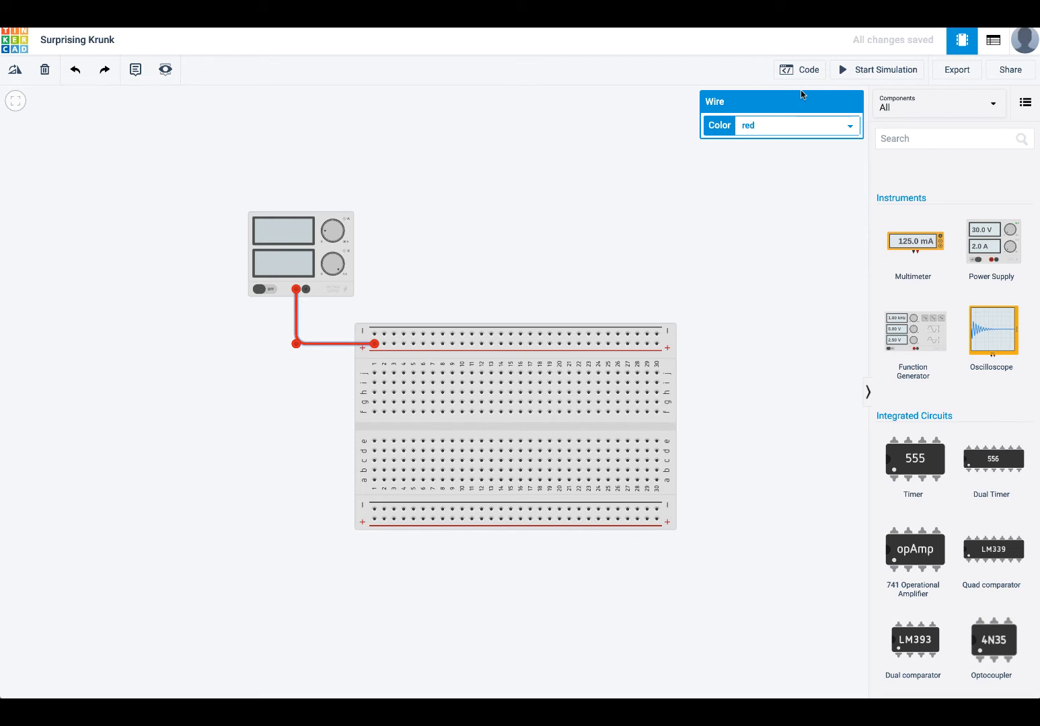
- Wire the power supply's negative terminal to the upper negative rail at column 1, straighten the bend and colour the wire black
click(304, 291)
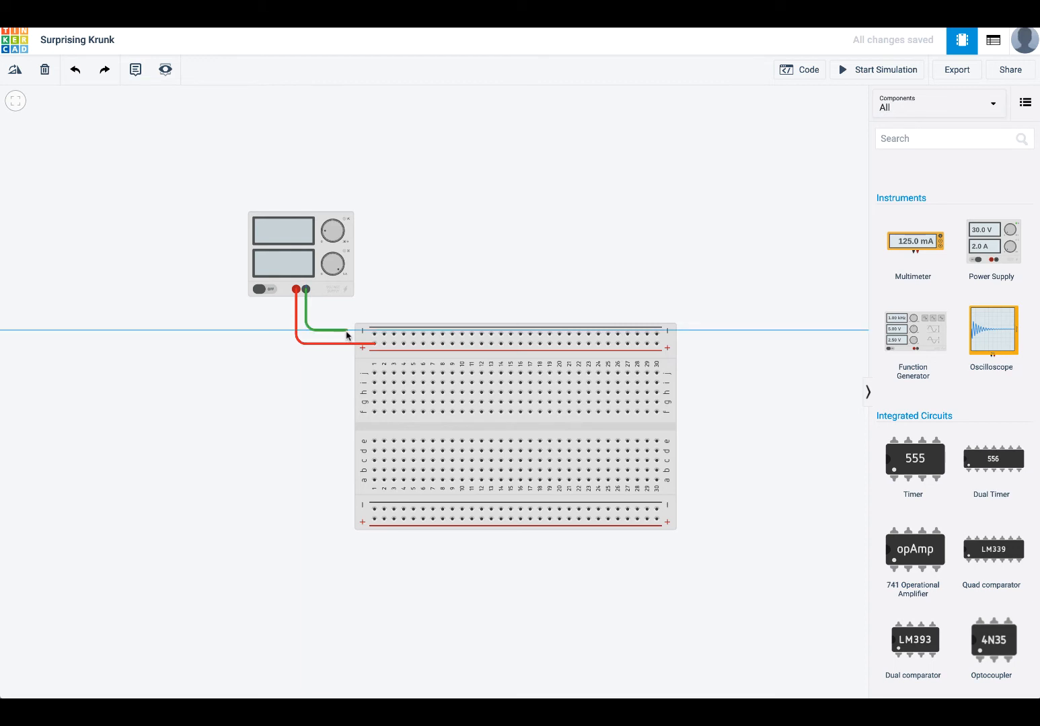
click(374, 334)
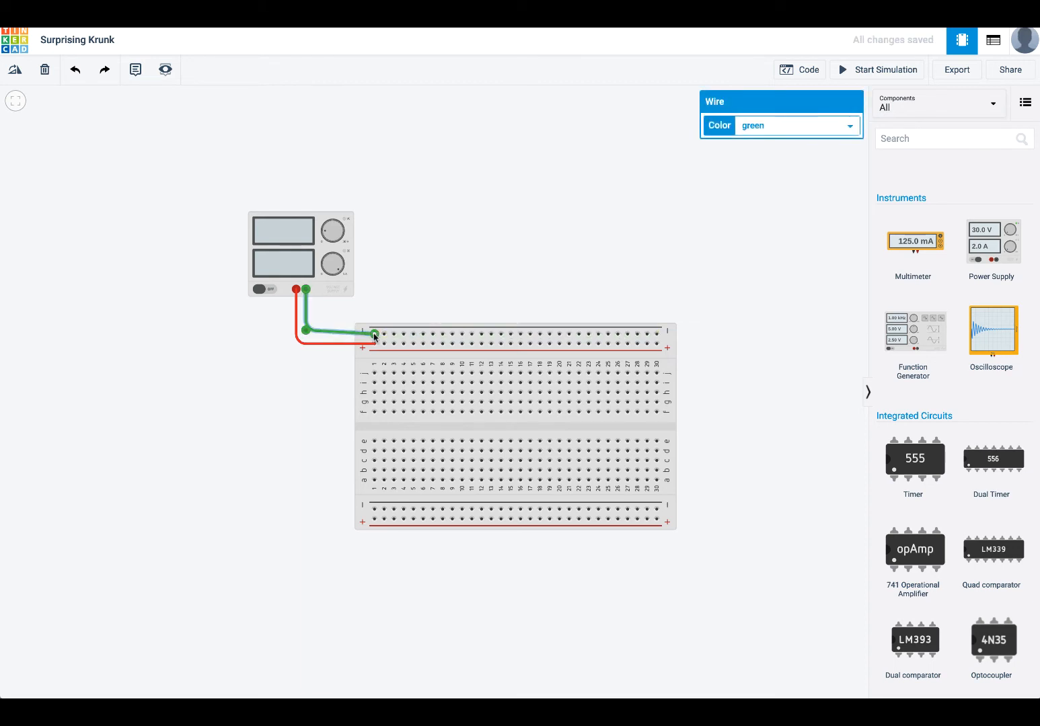
drag(305, 333, 306, 333)
click(317, 332)
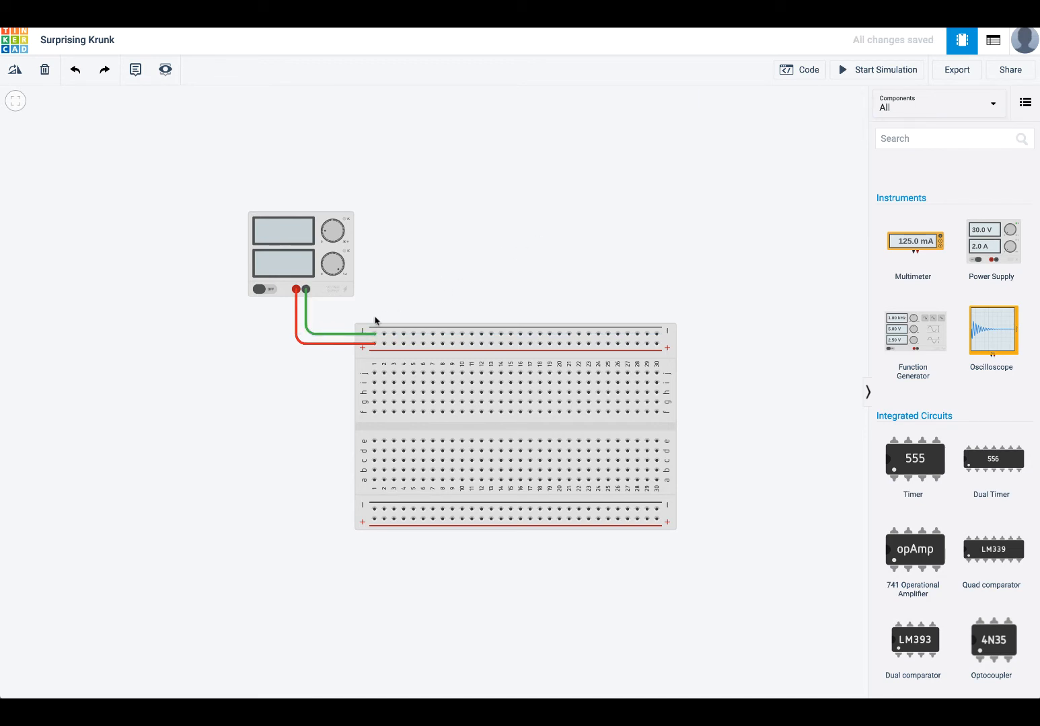
click(339, 332)
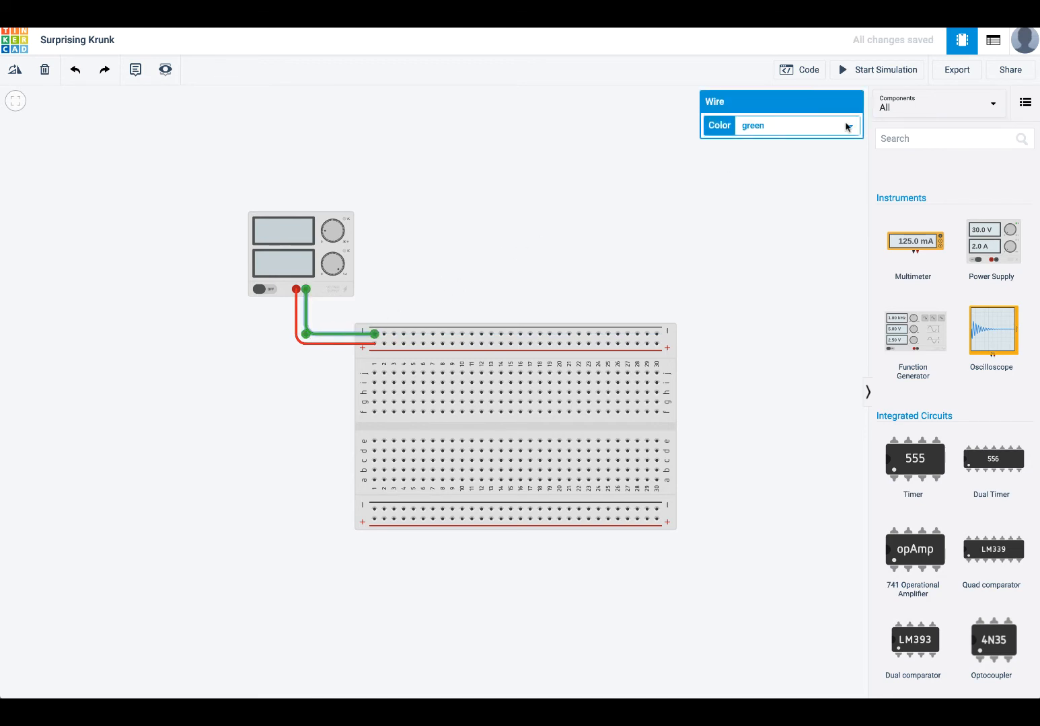
click(846, 127)
click(836, 85)
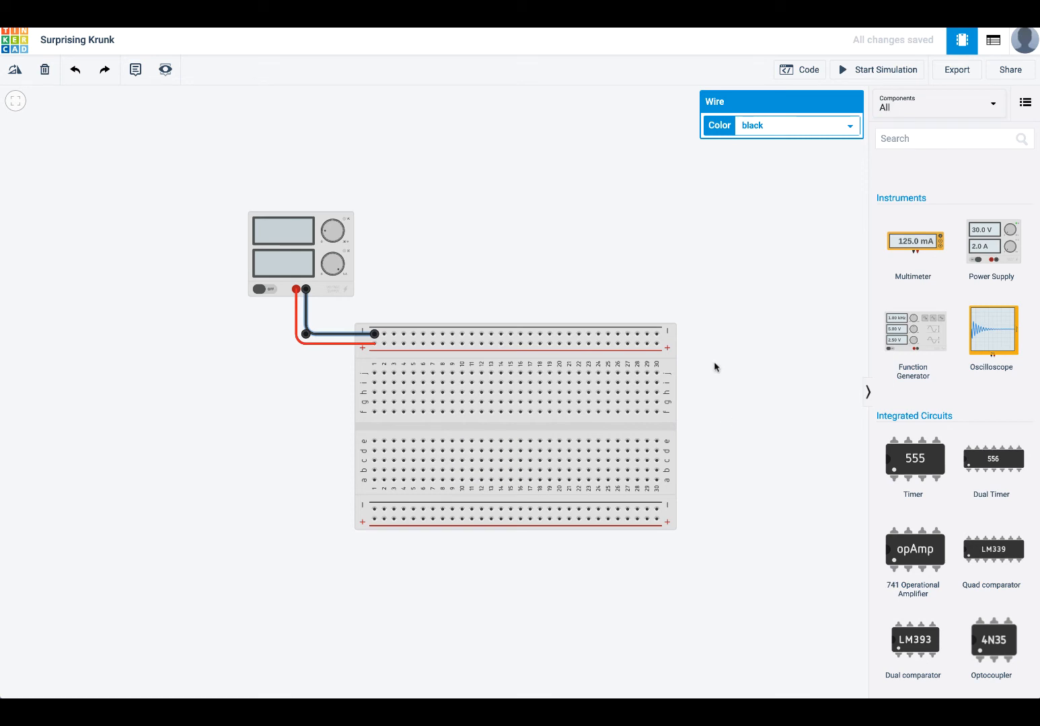
- Connect the upper and lower positive rails with a vertical red wire at column 30
click(657, 345)
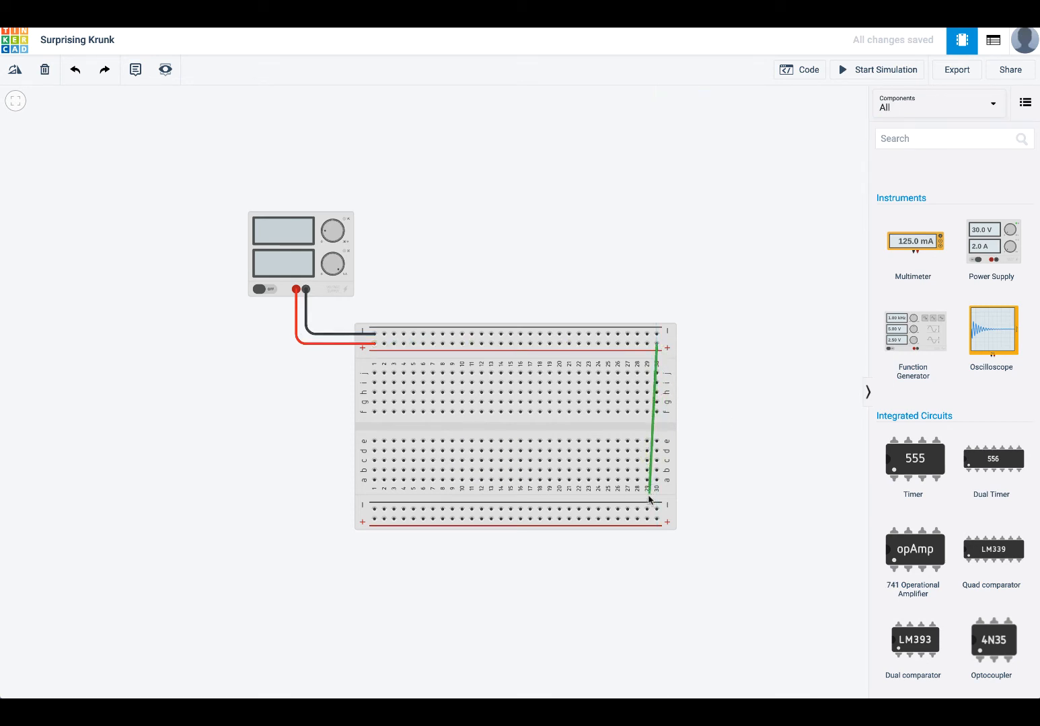
click(657, 519)
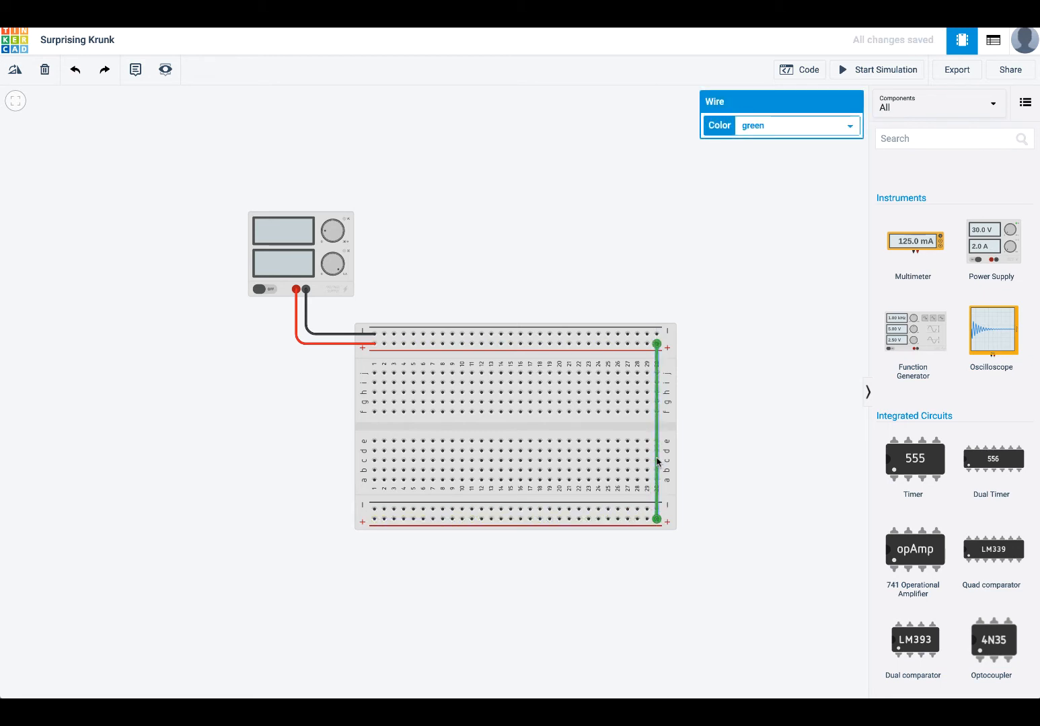
click(853, 128)
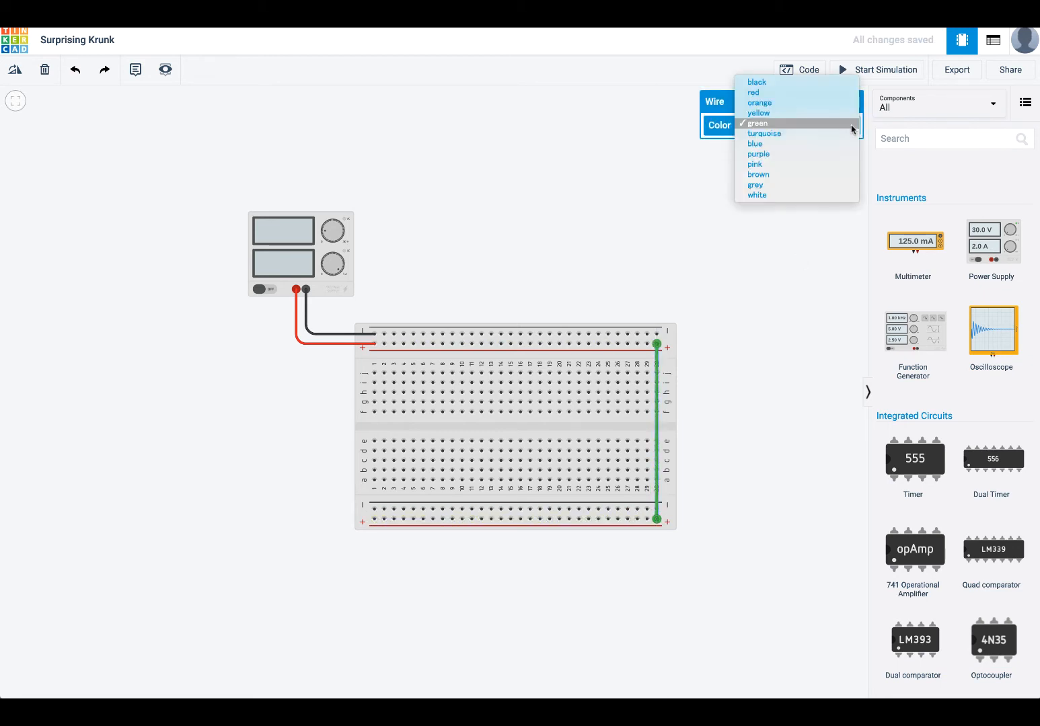
click(841, 93)
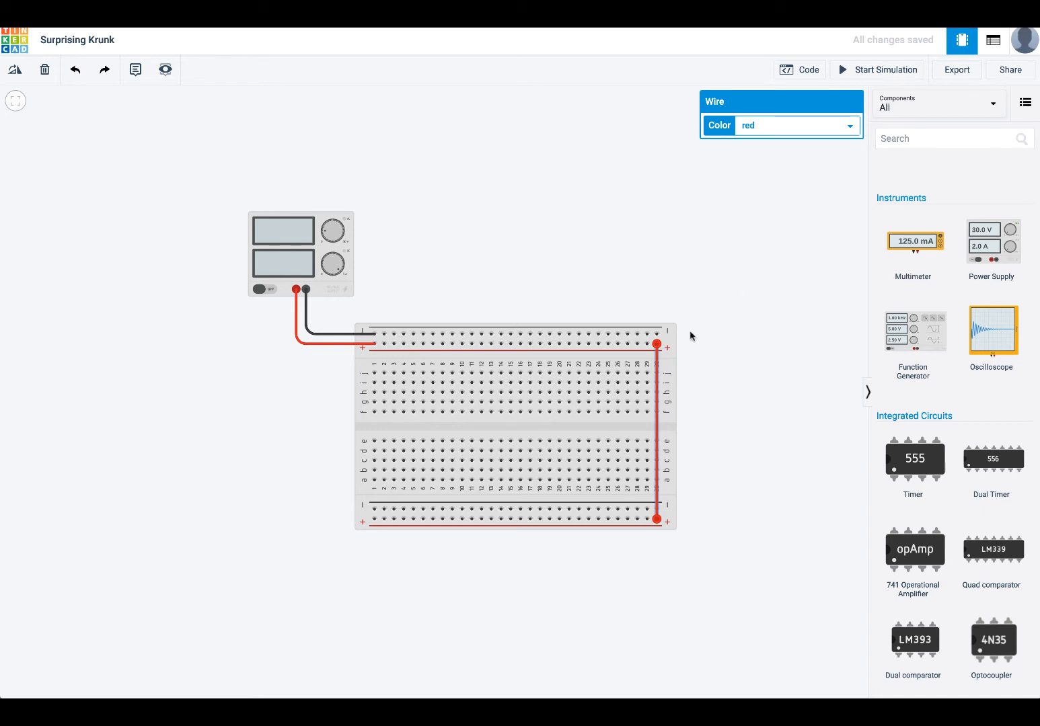
- Connect the upper and lower negative rails with a vertical black wire at column 29
click(647, 334)
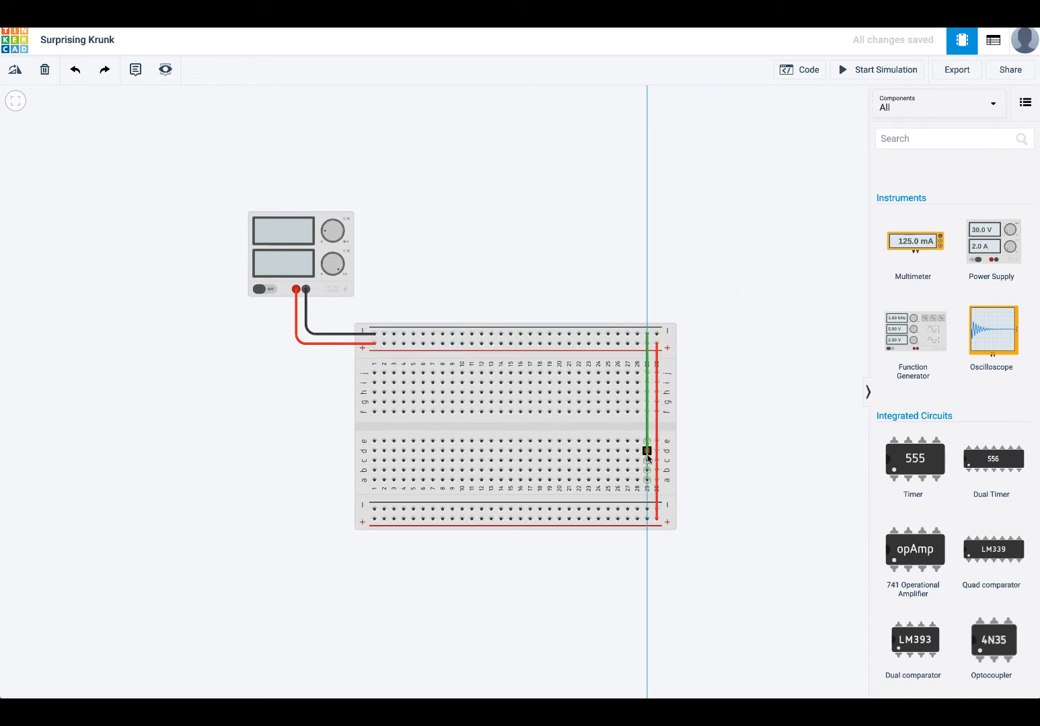
click(647, 509)
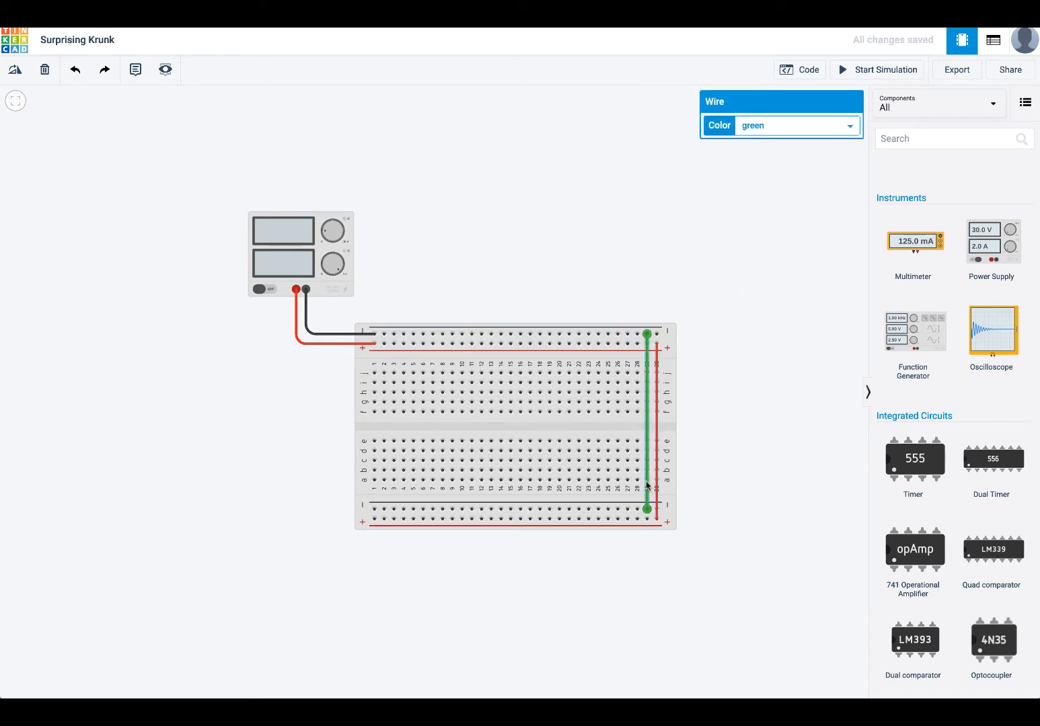
click(849, 128)
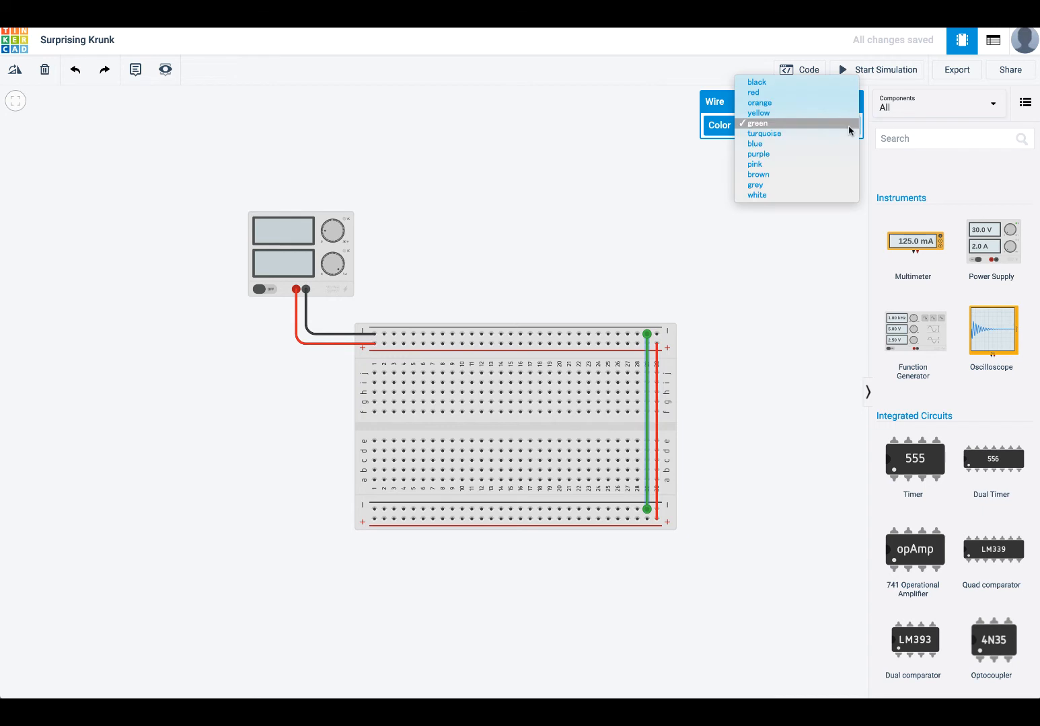
click(836, 82)
click(618, 265)
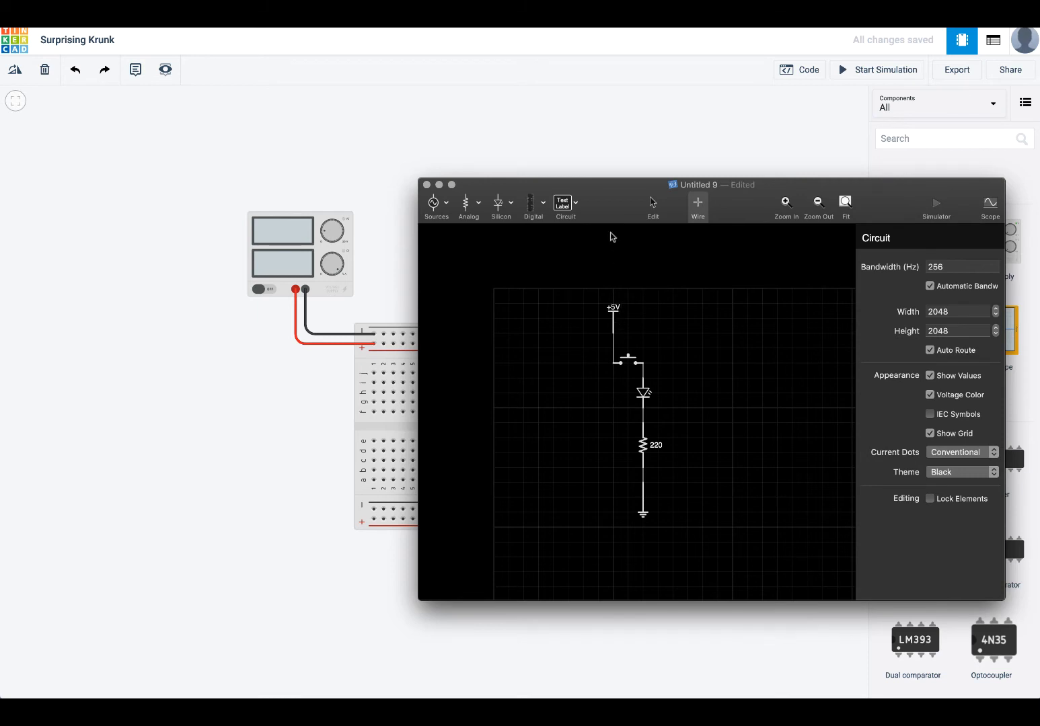
- Move the reference schematic out of the way and connect the upper positive rail to hole j5 with a green wire
drag(598, 187, 1039, 304)
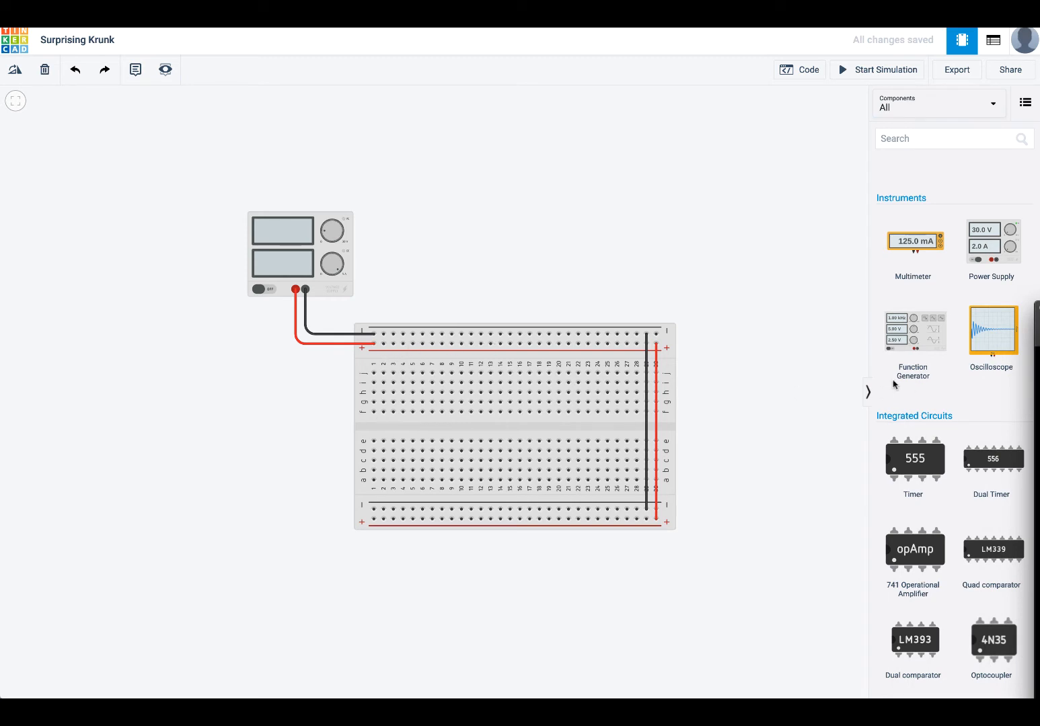
click(413, 345)
click(413, 372)
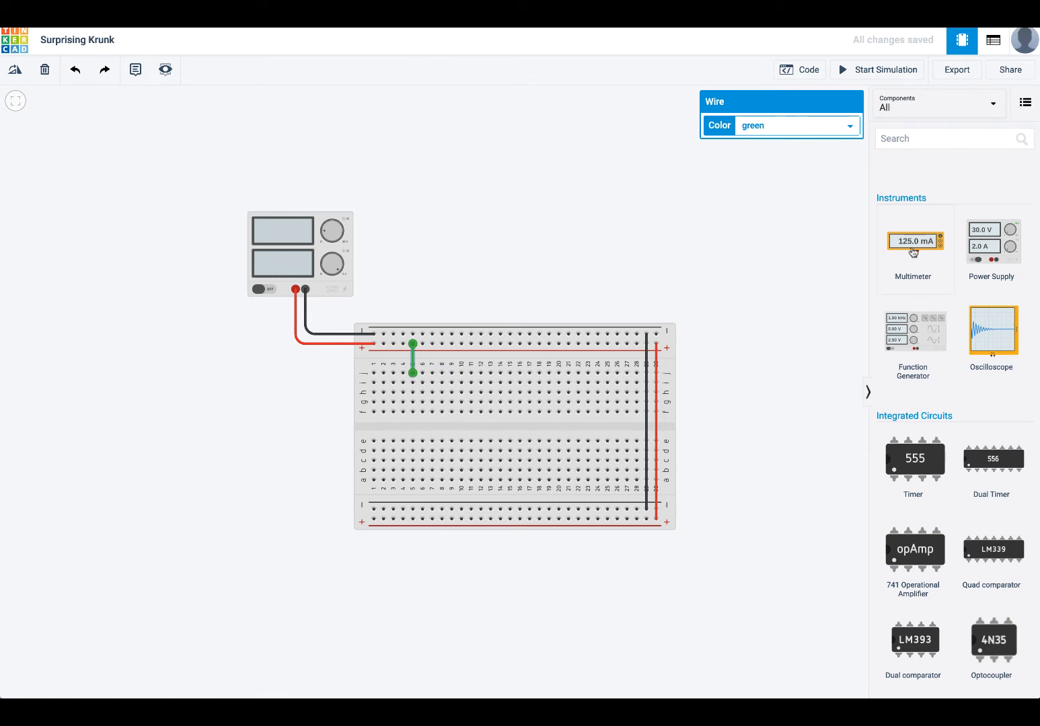
- Place a pushbutton across the breadboard's centre gap, with its legs in columns 5 and 7
scroll(913, 252, up, 10)
scroll(913, 252, up, 15)
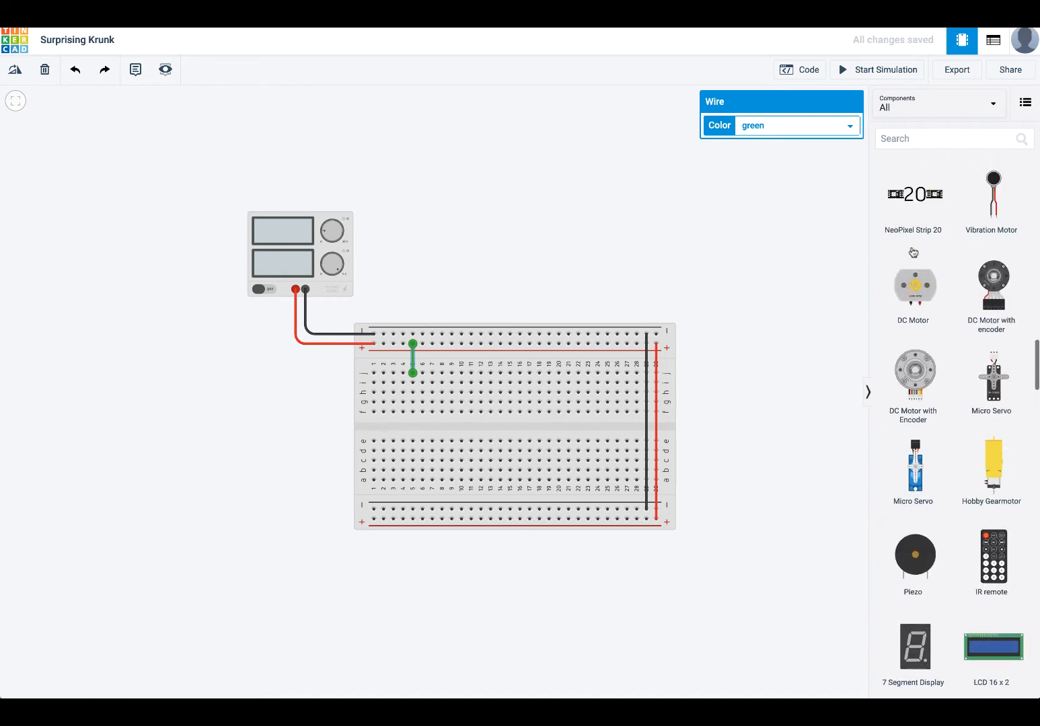
scroll(913, 252, up, 15)
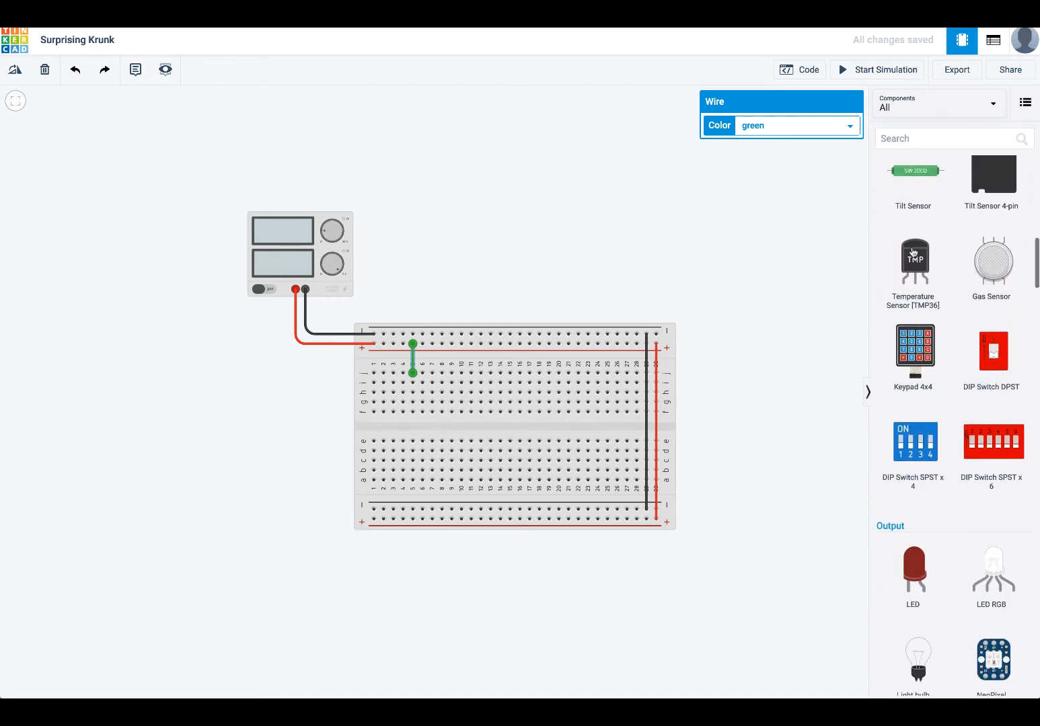
scroll(913, 252, up, 2)
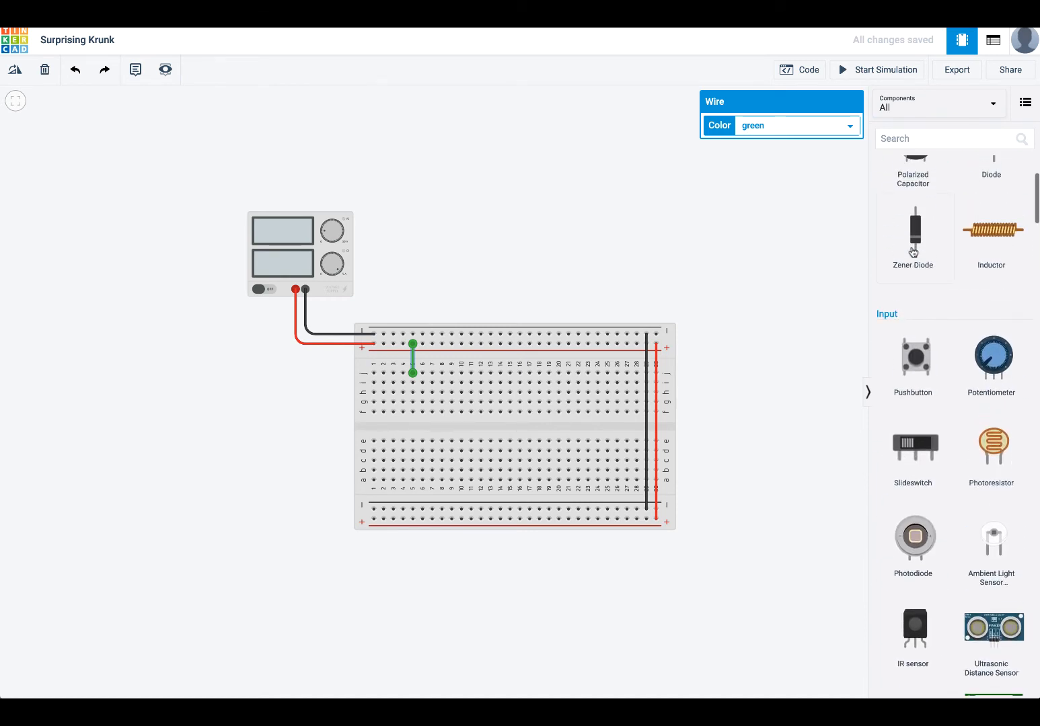
drag(925, 358, 429, 427)
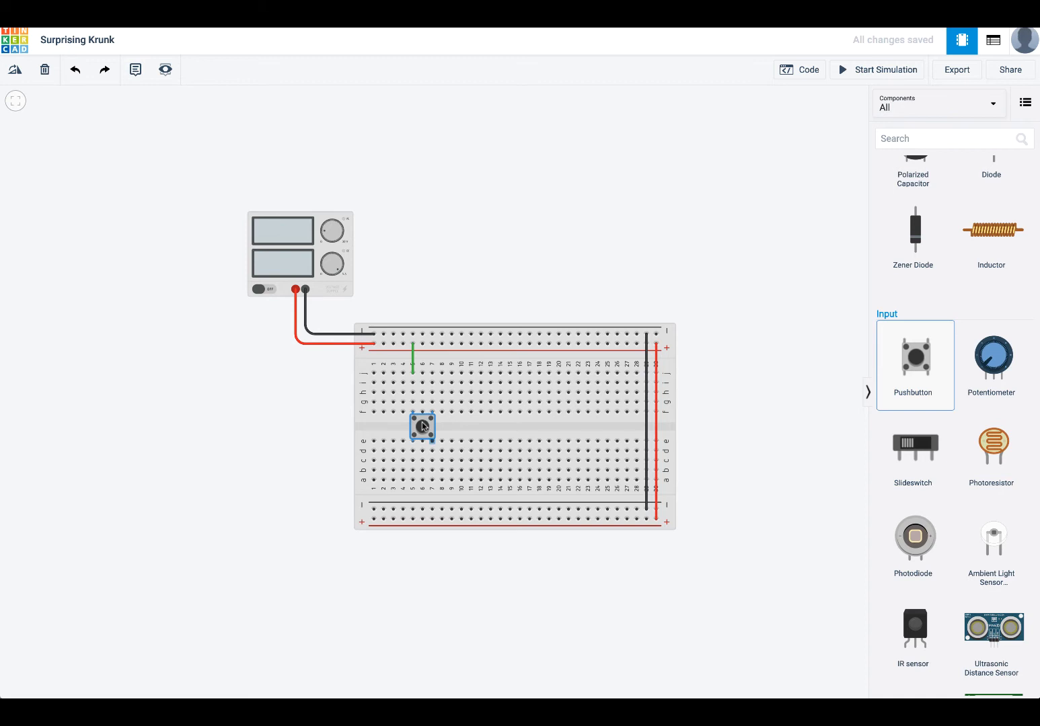
click(422, 422)
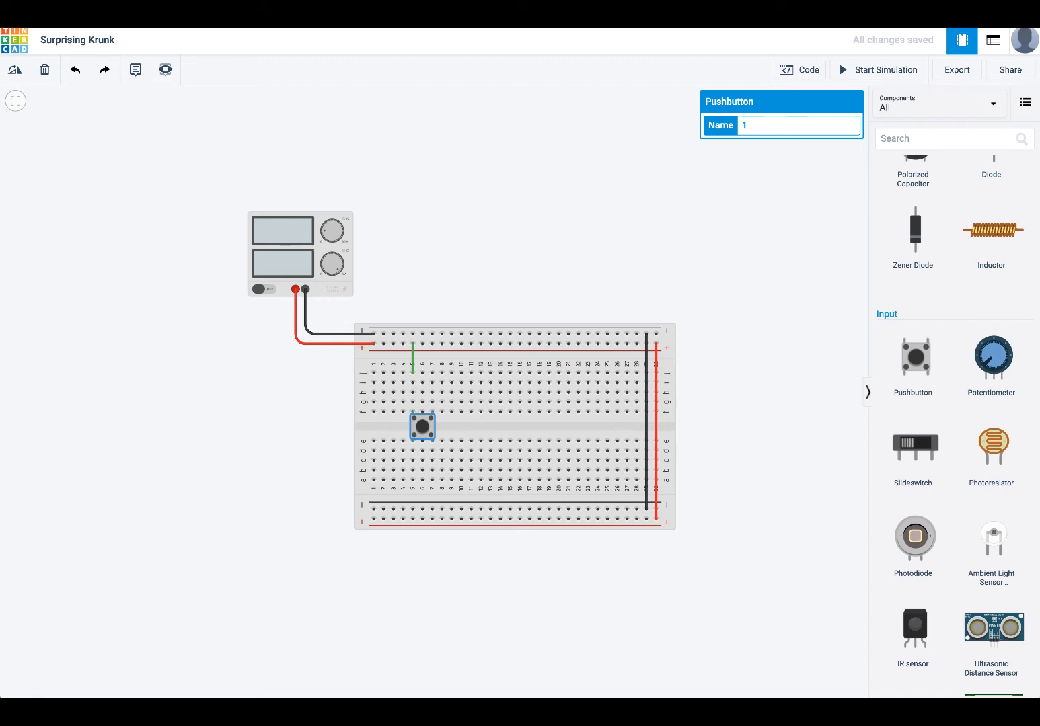
- Consult the reference schematic for the next component, move it aside, and place a red LED above the breadboard
drag(1039, 337, 732, 206)
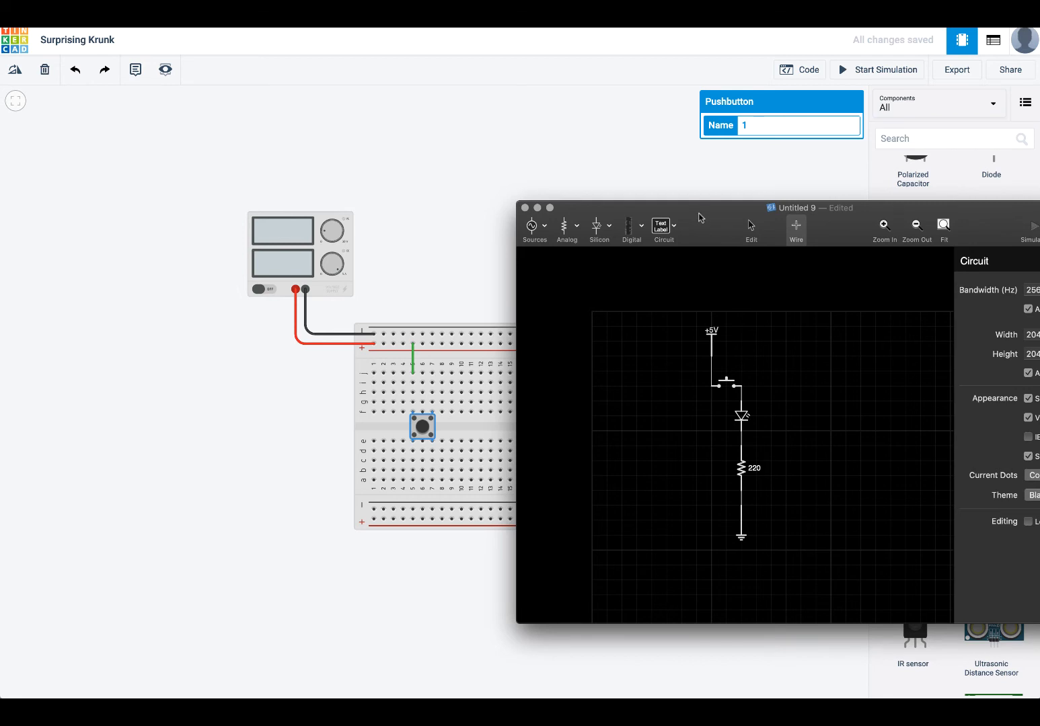
drag(698, 213, 1039, 222)
scroll(903, 289, up, 3)
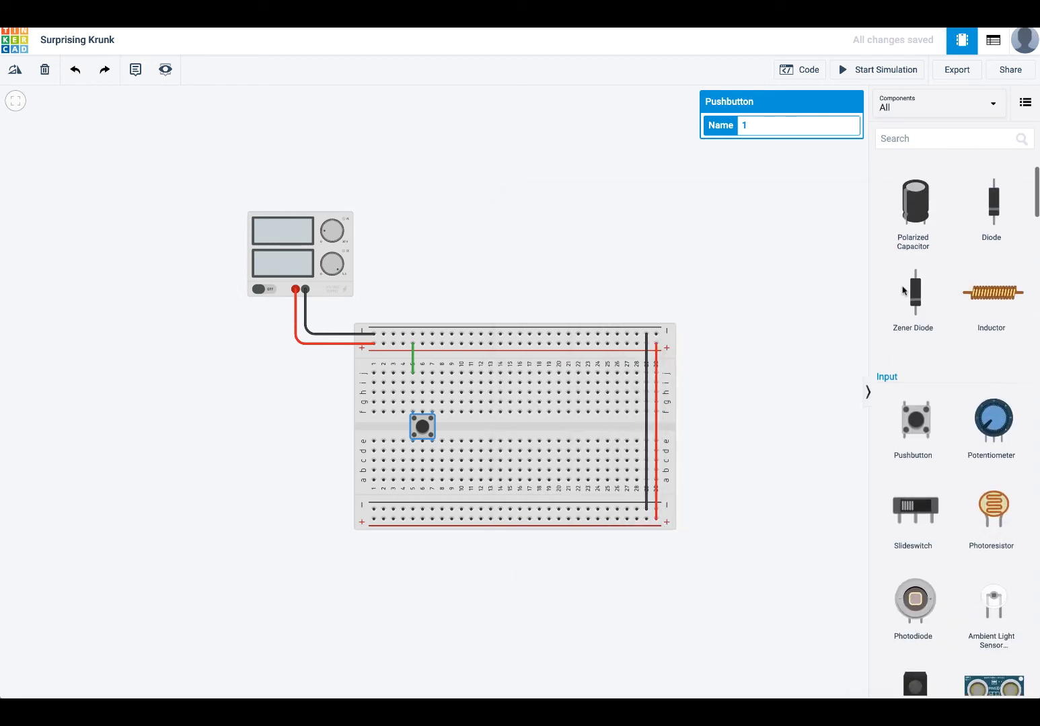
scroll(903, 289, down, 15)
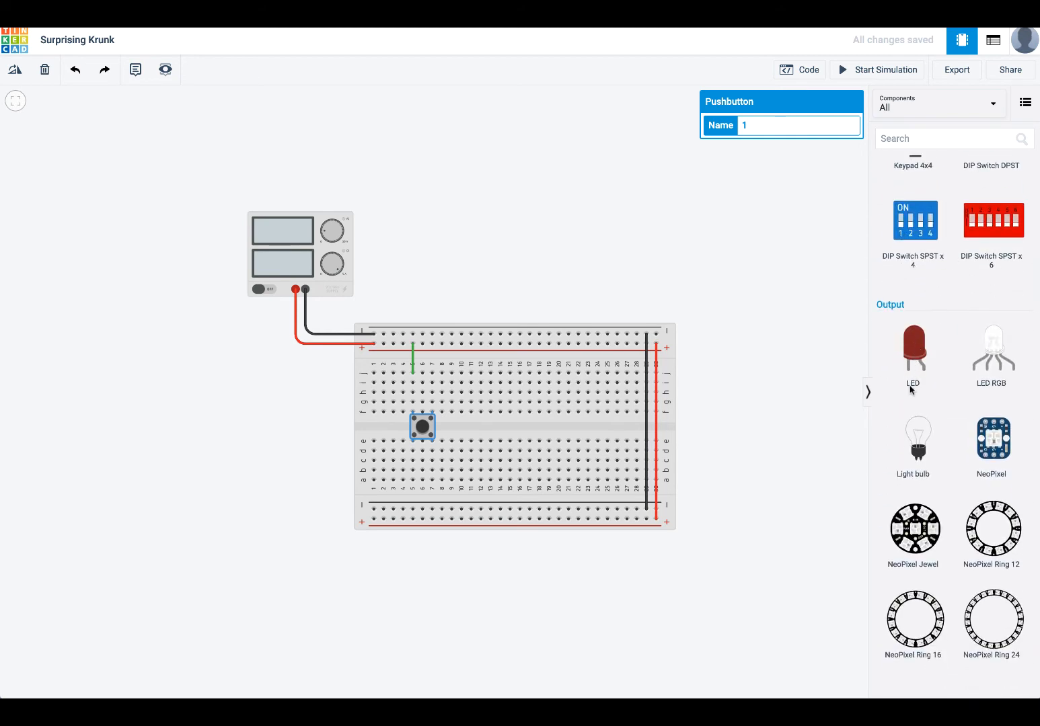
click(914, 342)
click(550, 255)
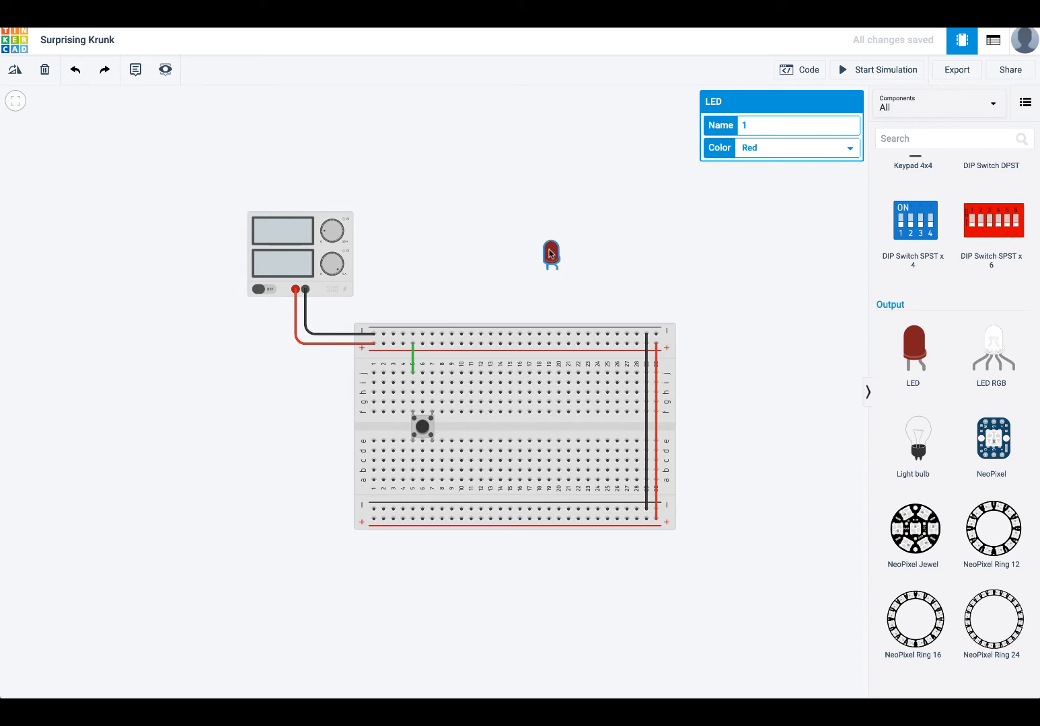
- Rotate the LED 180 degrees and insert it with its anode in hole j7 and its cathode in j8
click(15, 71)
click(15, 71)
click(15, 72)
click(15, 71)
click(15, 71)
click(15, 72)
drag(550, 285, 434, 388)
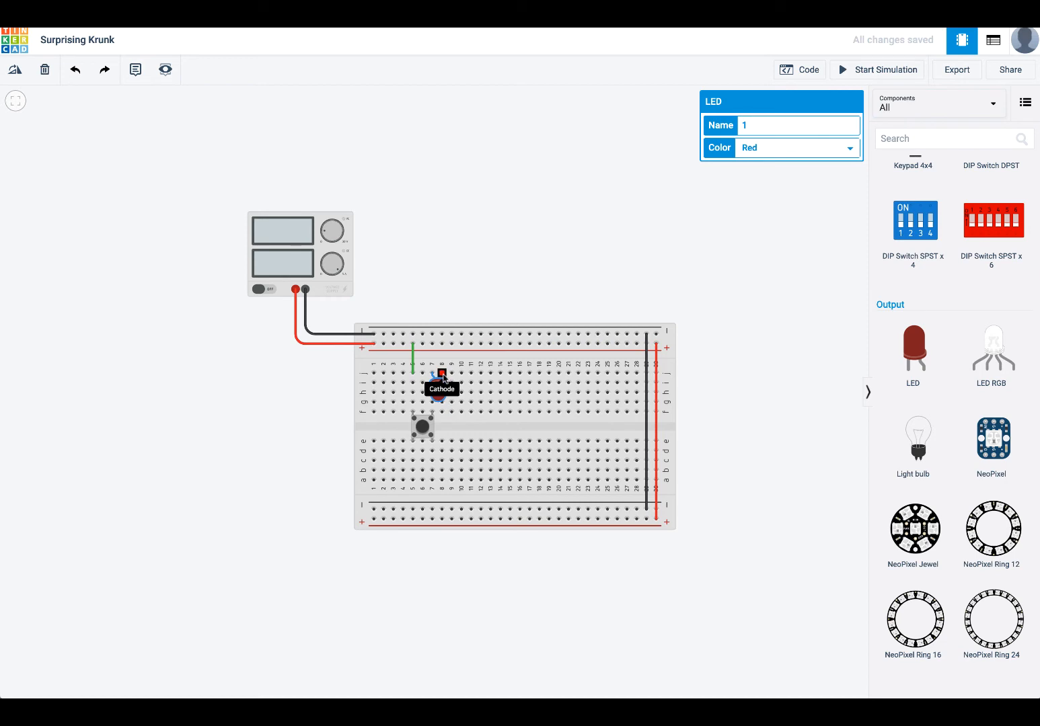
- Run a green wire from hole f8, in the LED cathode's column, to hole f11
drag(442, 377, 442, 412)
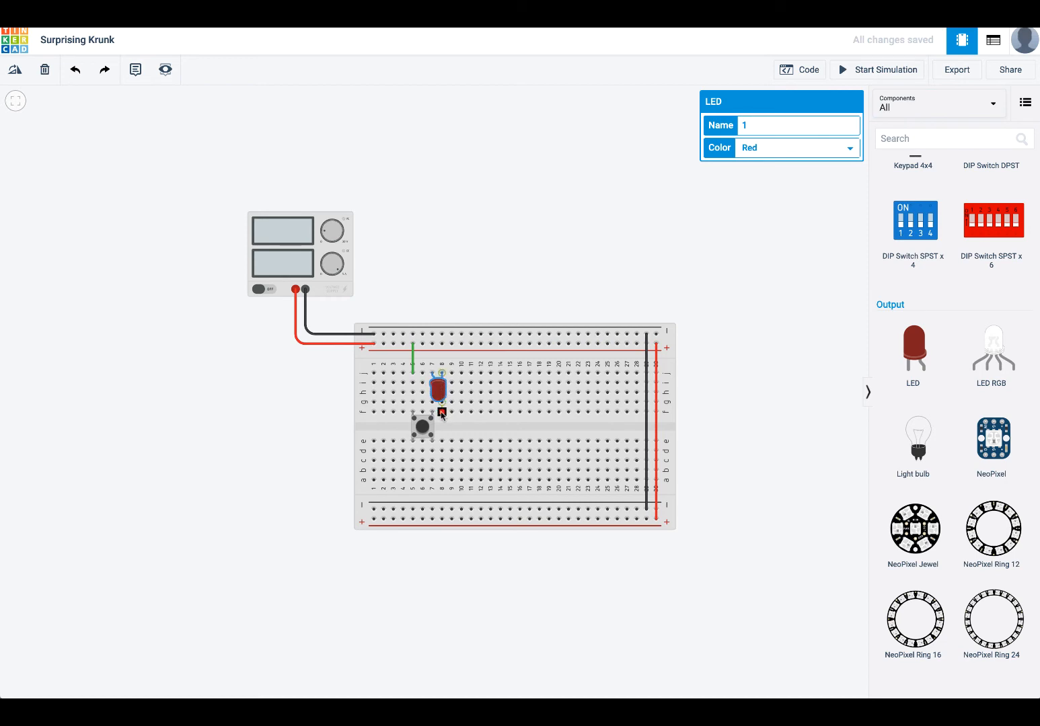
click(442, 412)
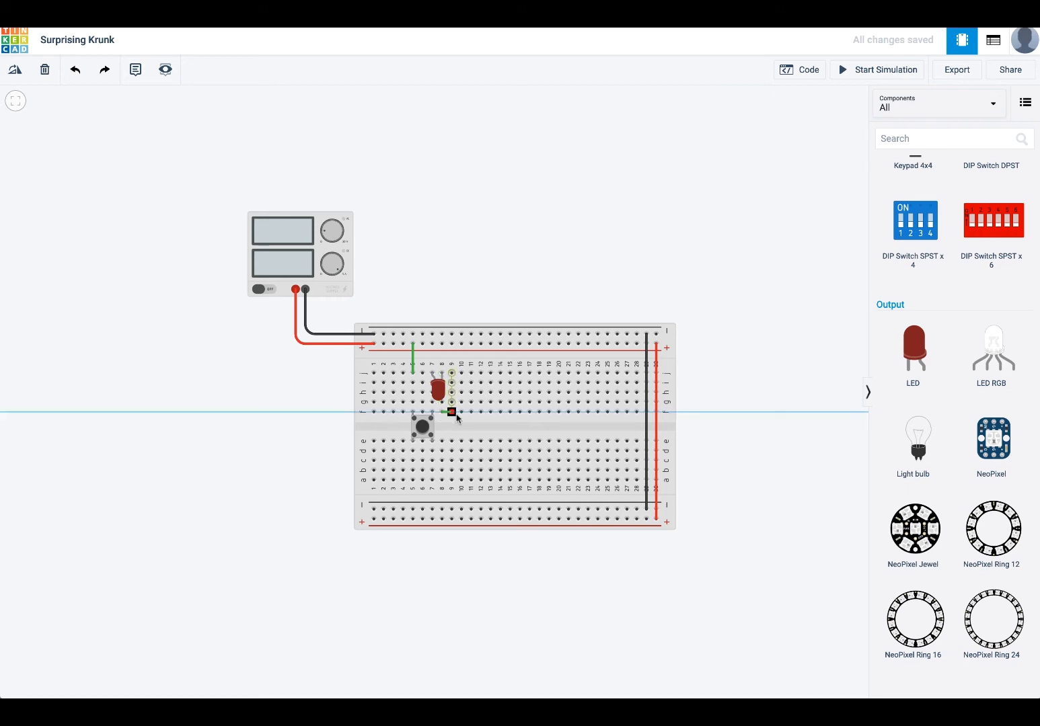
click(471, 412)
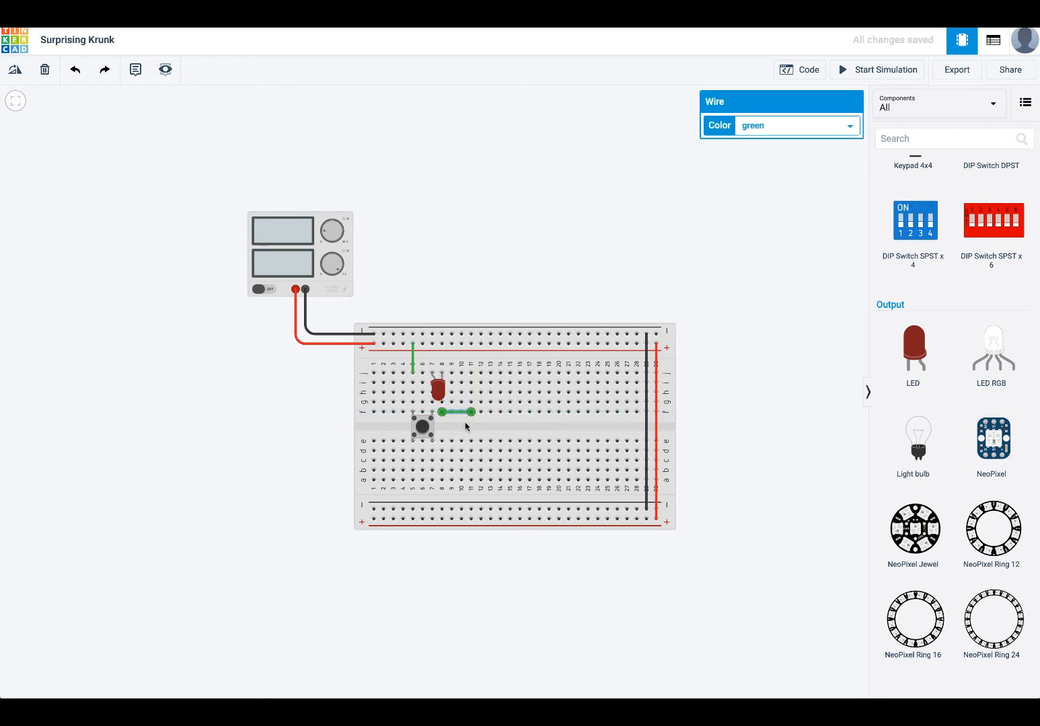
click(460, 429)
click(441, 407)
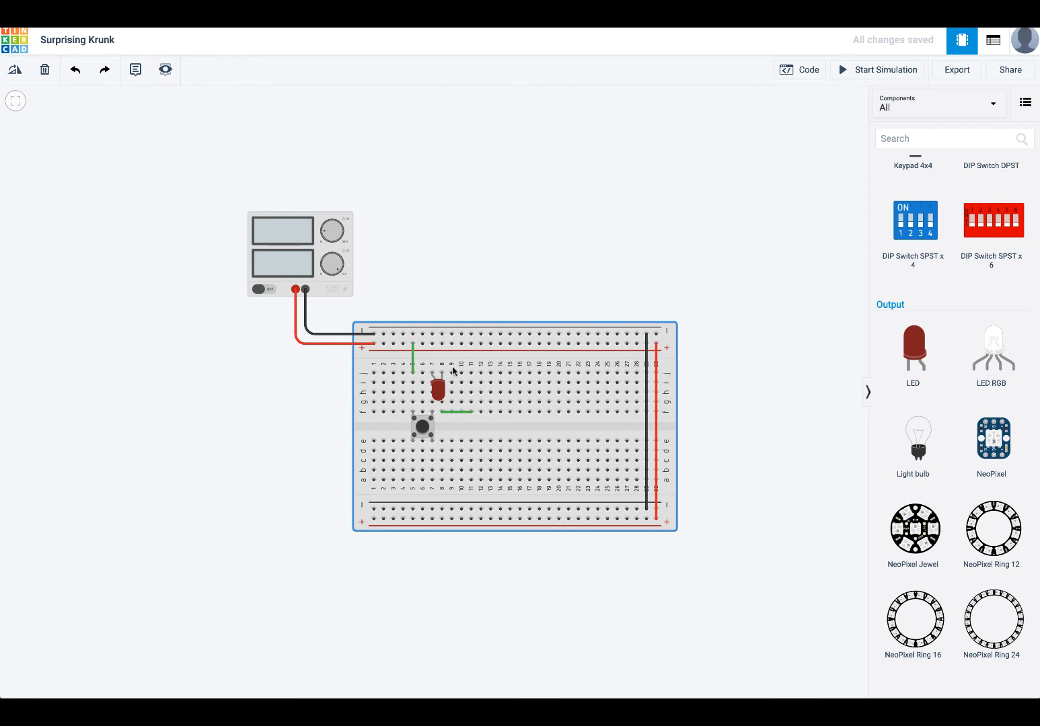
- Replace the green wire between holes f8 and f11 with one crossing the centre gap from f8 to e8
click(464, 413)
key(Delete)
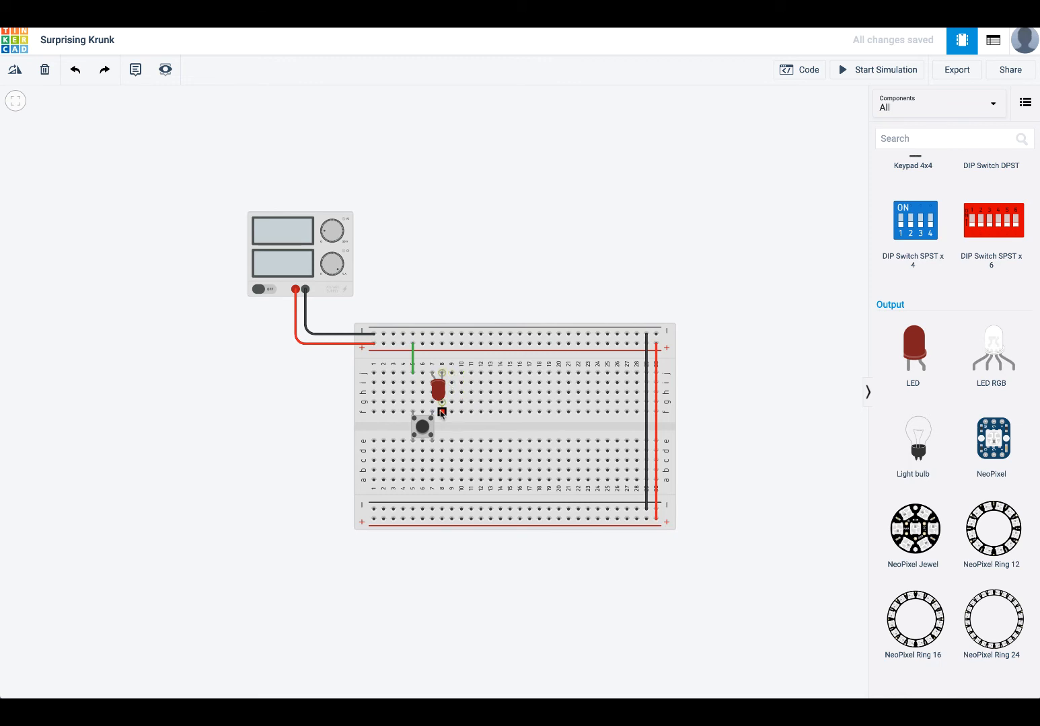
click(441, 413)
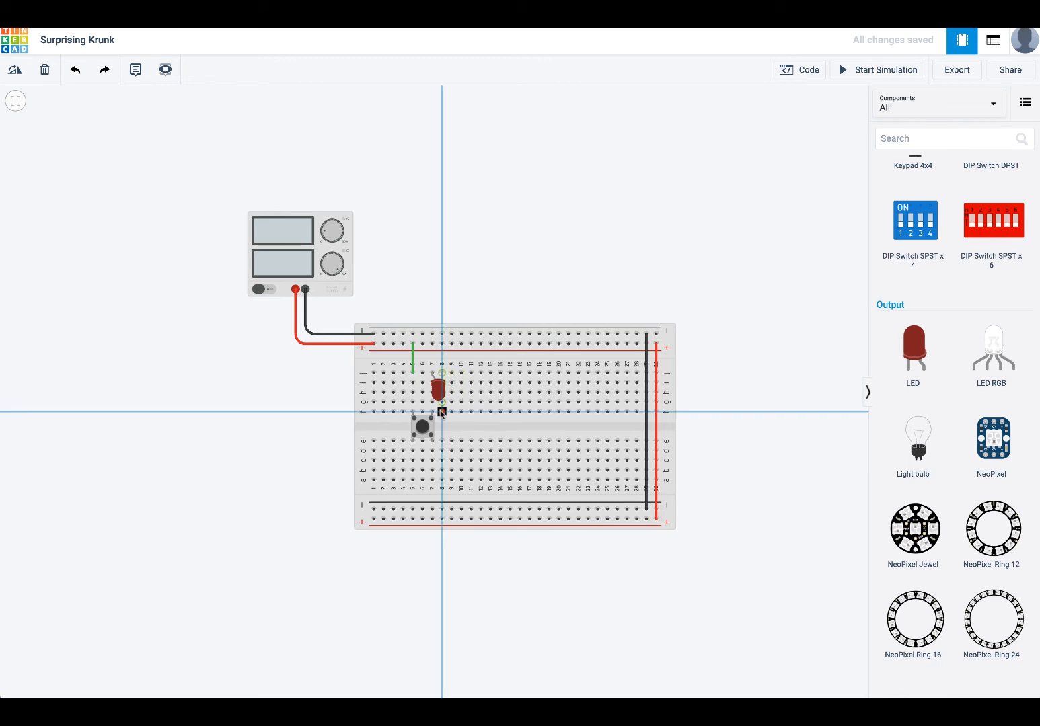
click(441, 441)
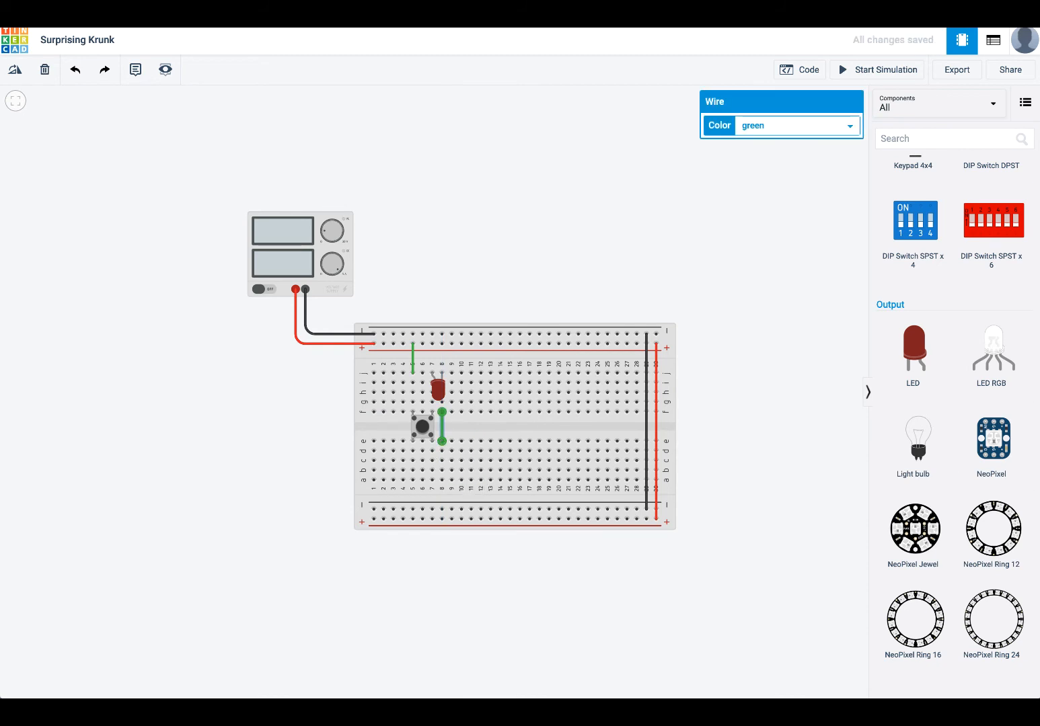
- Consult the reference schematic, move it aside, and place a resistor in column 8 between hole b8 and the lower negative rail
drag(1039, 258, 605, 267)
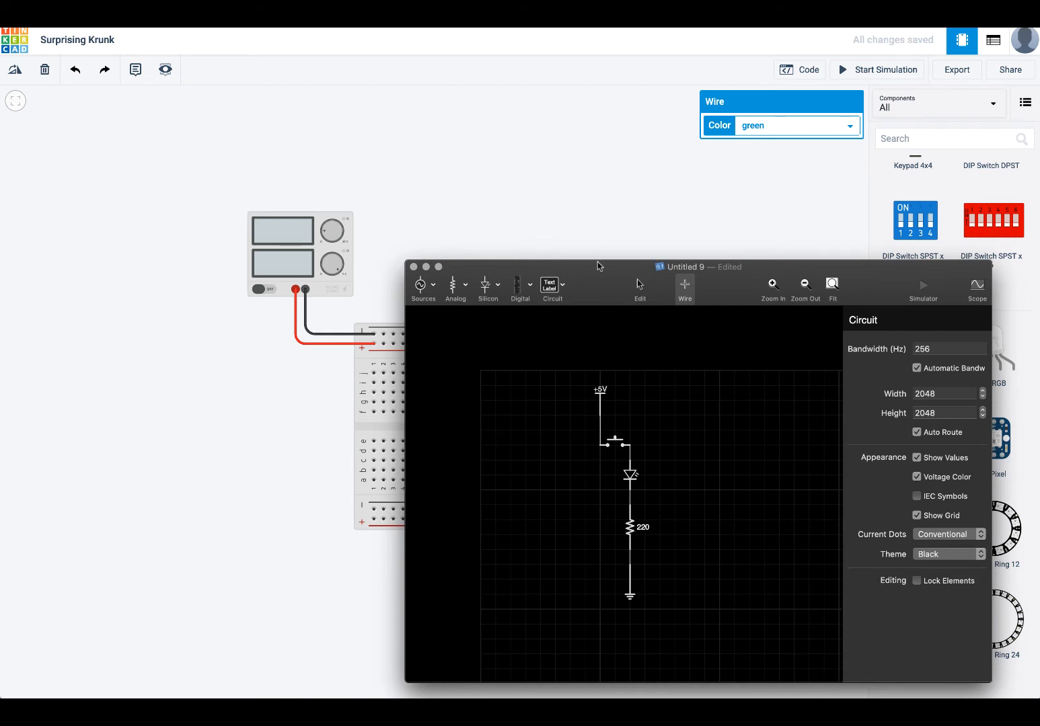
drag(597, 263, 1039, 266)
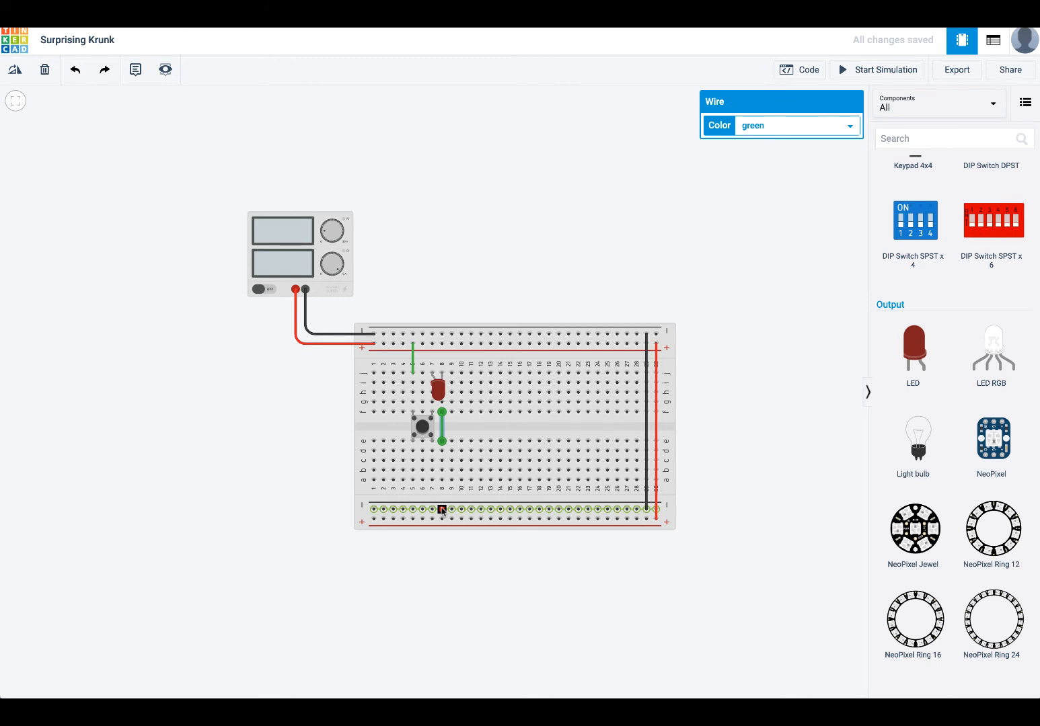
scroll(982, 349, up, 10)
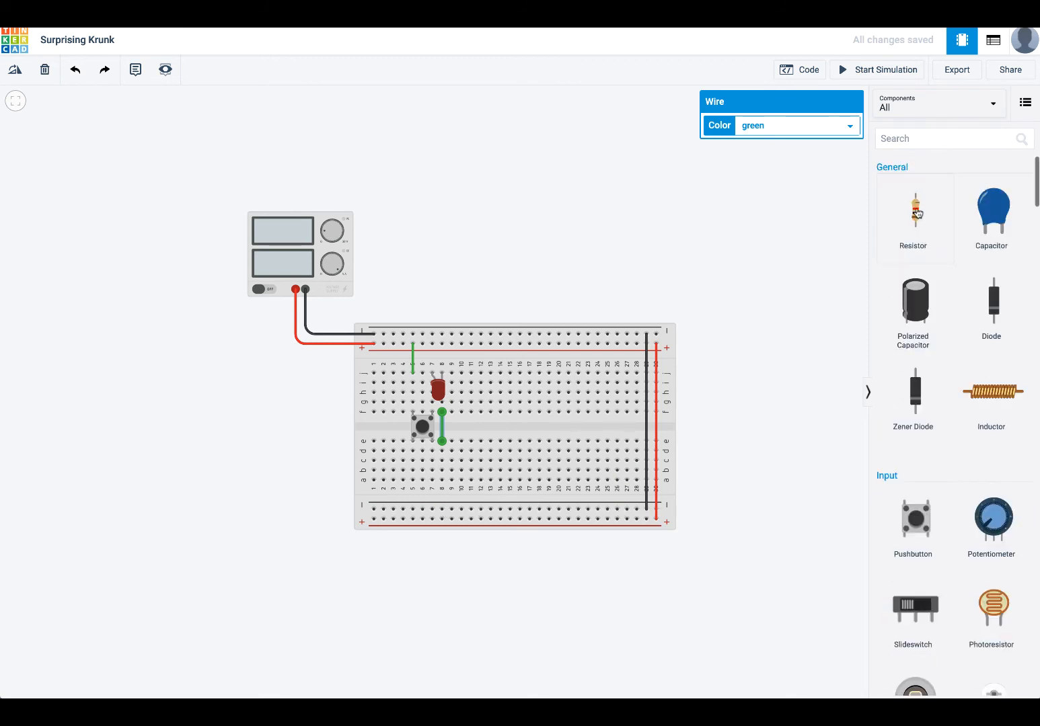
drag(916, 212, 442, 492)
click(439, 492)
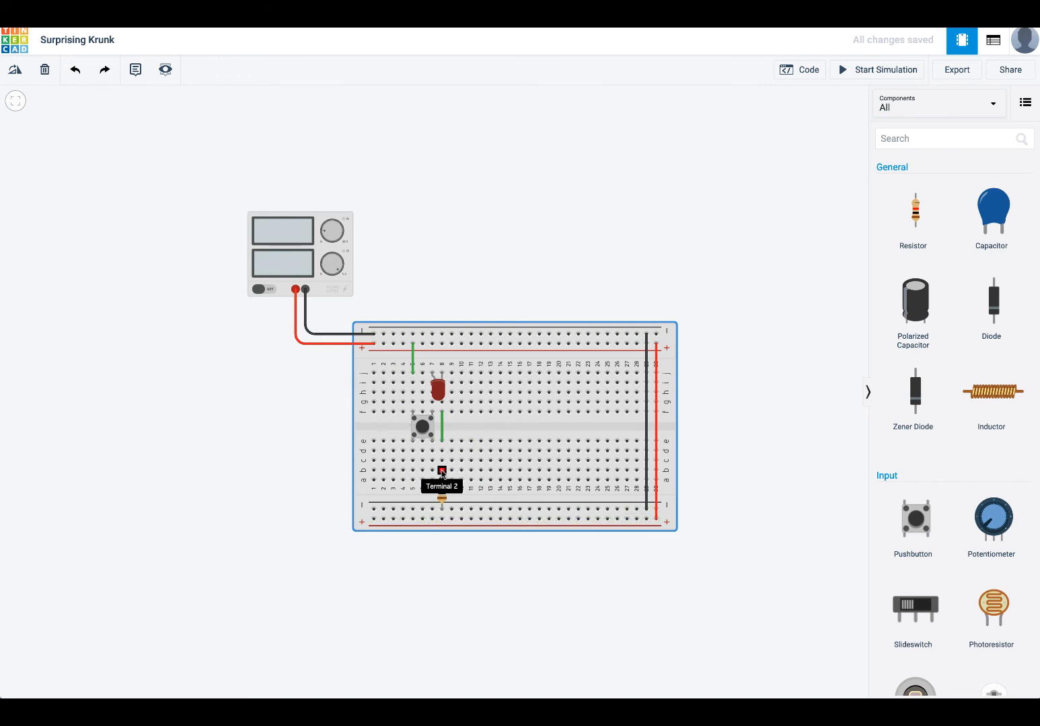
drag(441, 470, 442, 462)
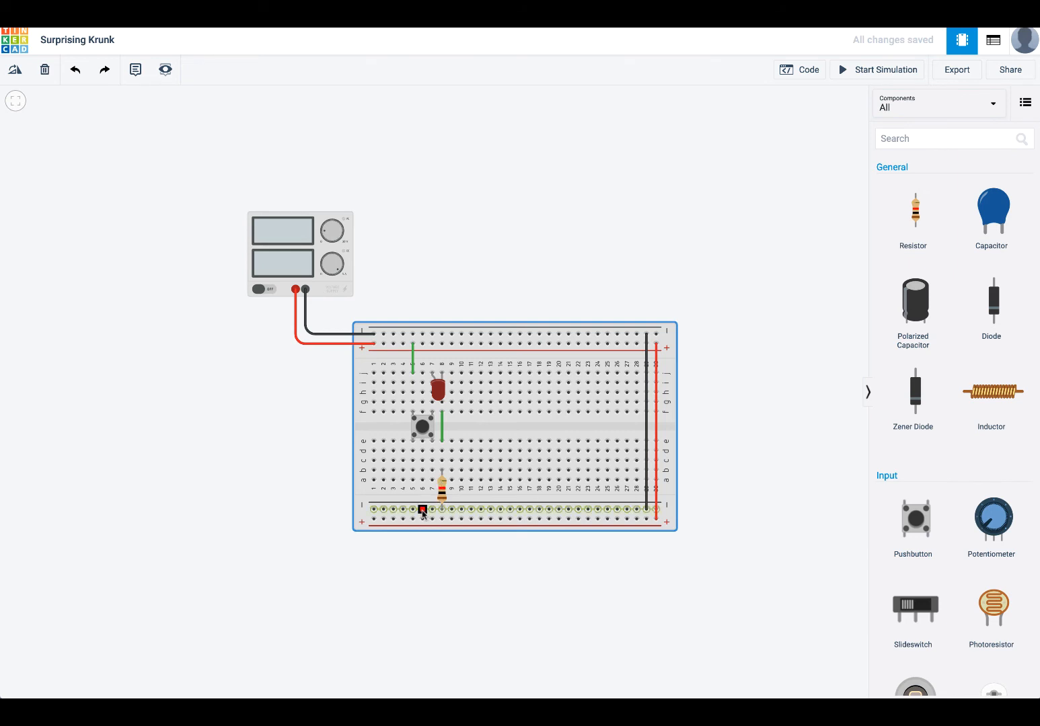
- Set the resistor's resistance value to 220, keeping the kΩ unit
click(441, 493)
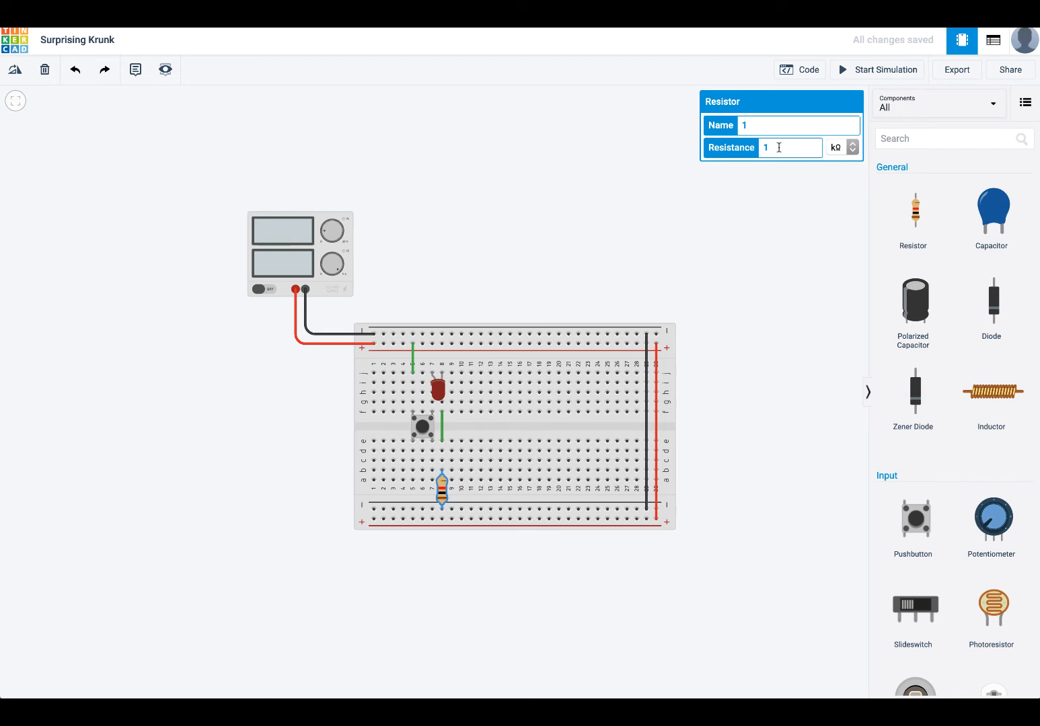
drag(779, 147, 719, 147)
text(220)
click(472, 600)
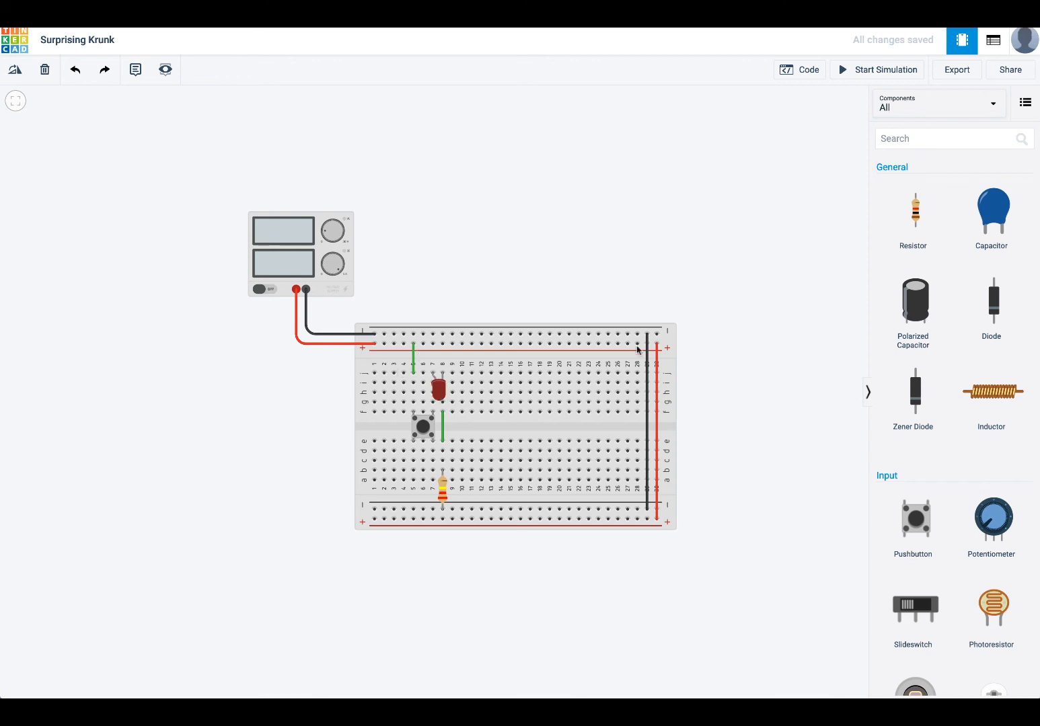
- Compare the circuit with the reference schematic, start the breadboard simulation and test the pushbutton
drag(1038, 267, 368, 205)
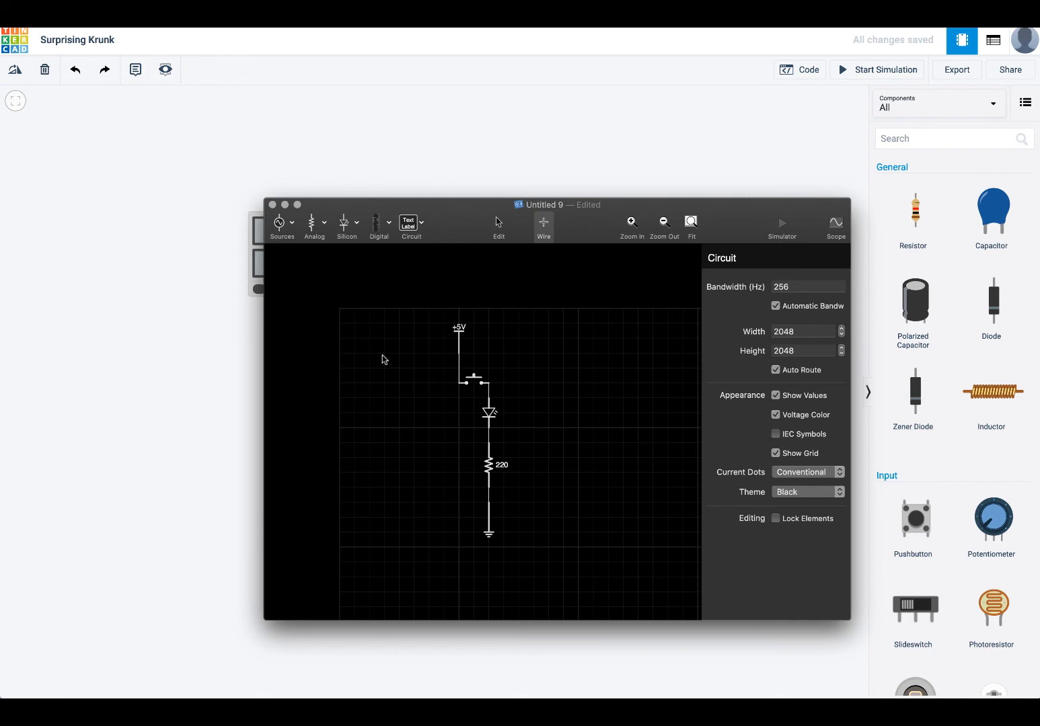
drag(438, 207, 1039, 208)
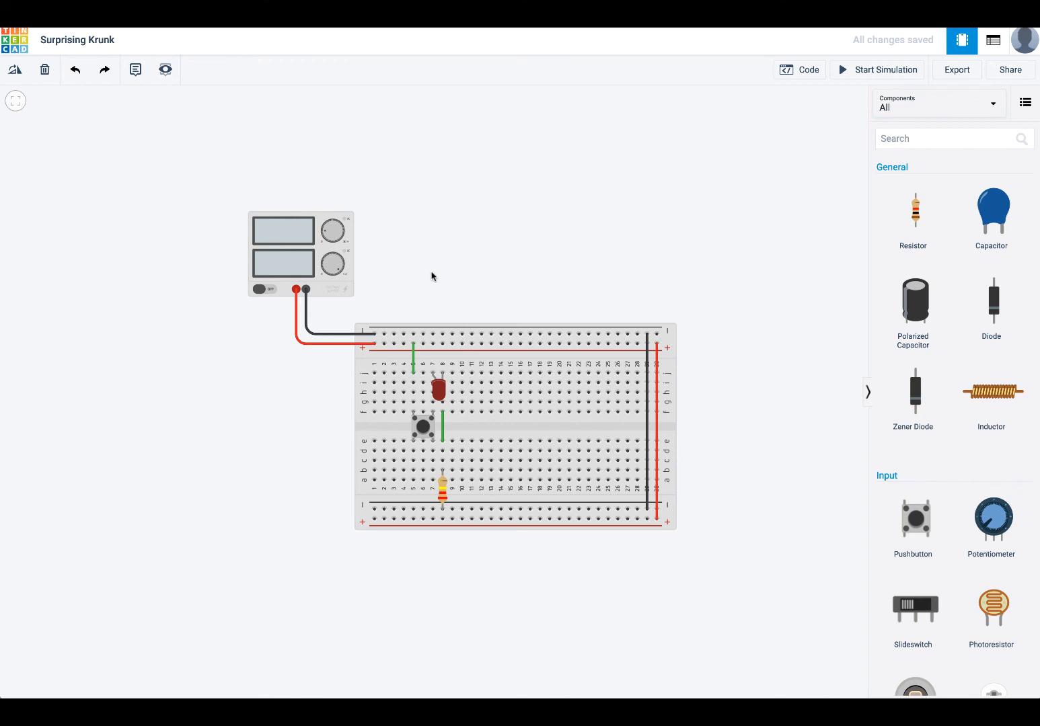
click(880, 71)
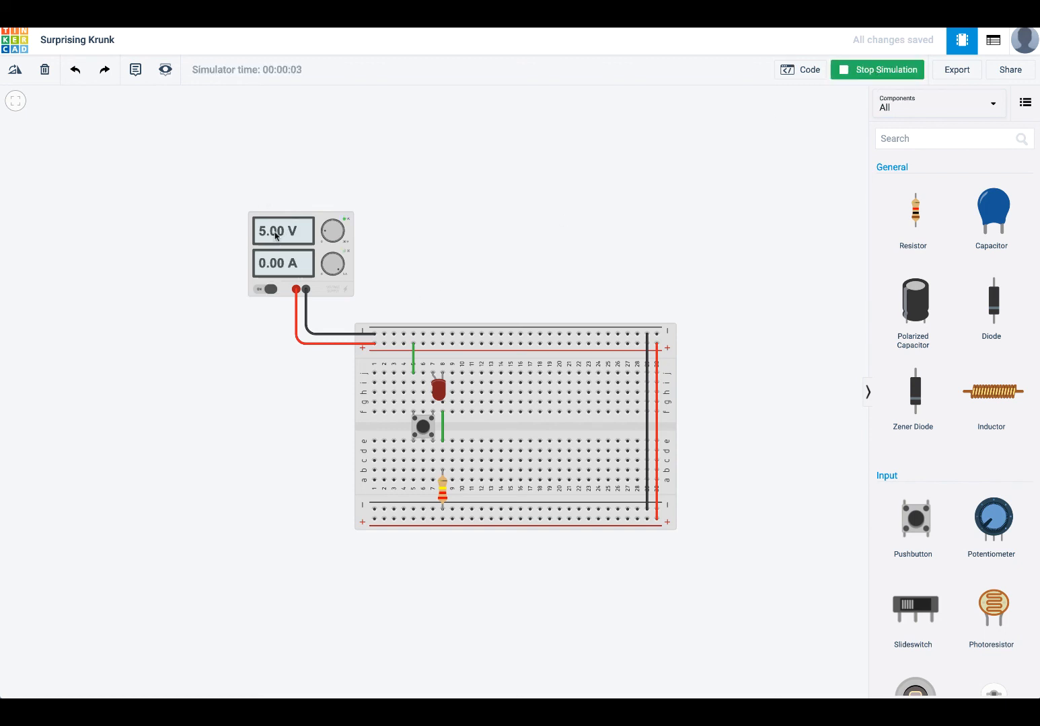
click(424, 425)
click(424, 425)
- Change the 220 resistor's unit to Ω while the simulation runs
click(443, 492)
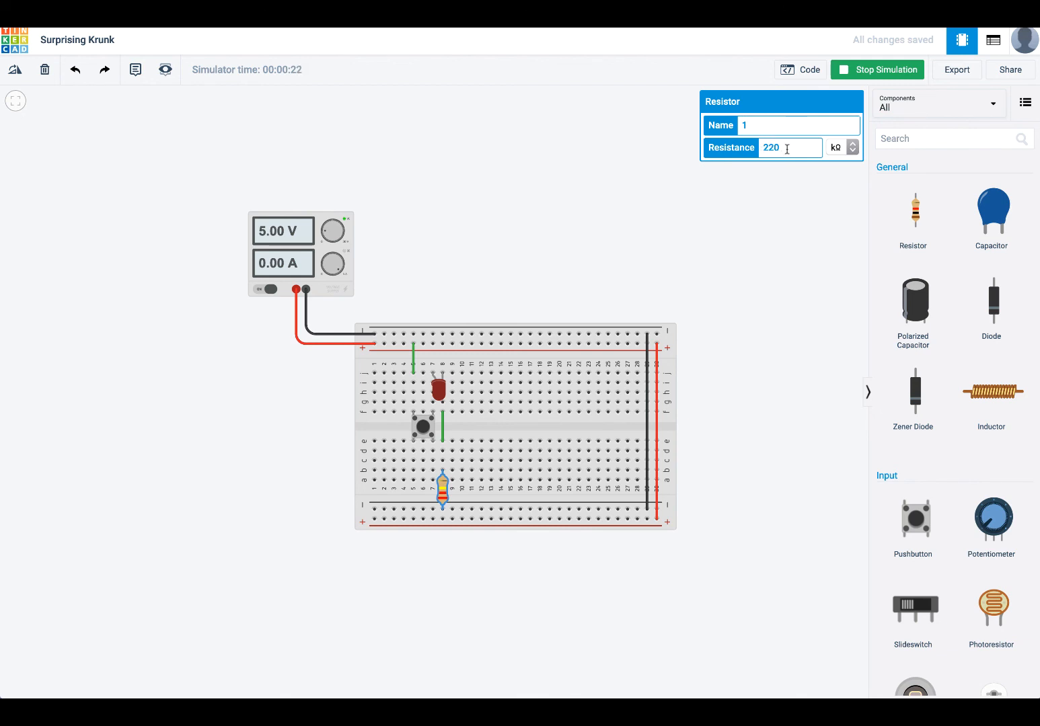
click(852, 147)
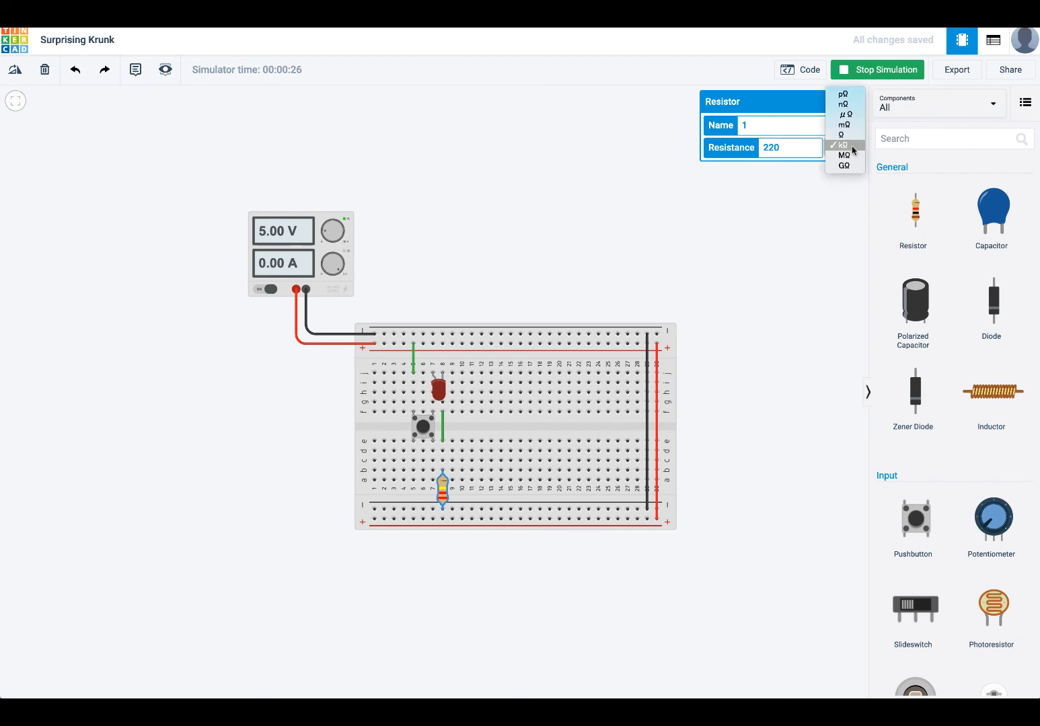
click(853, 136)
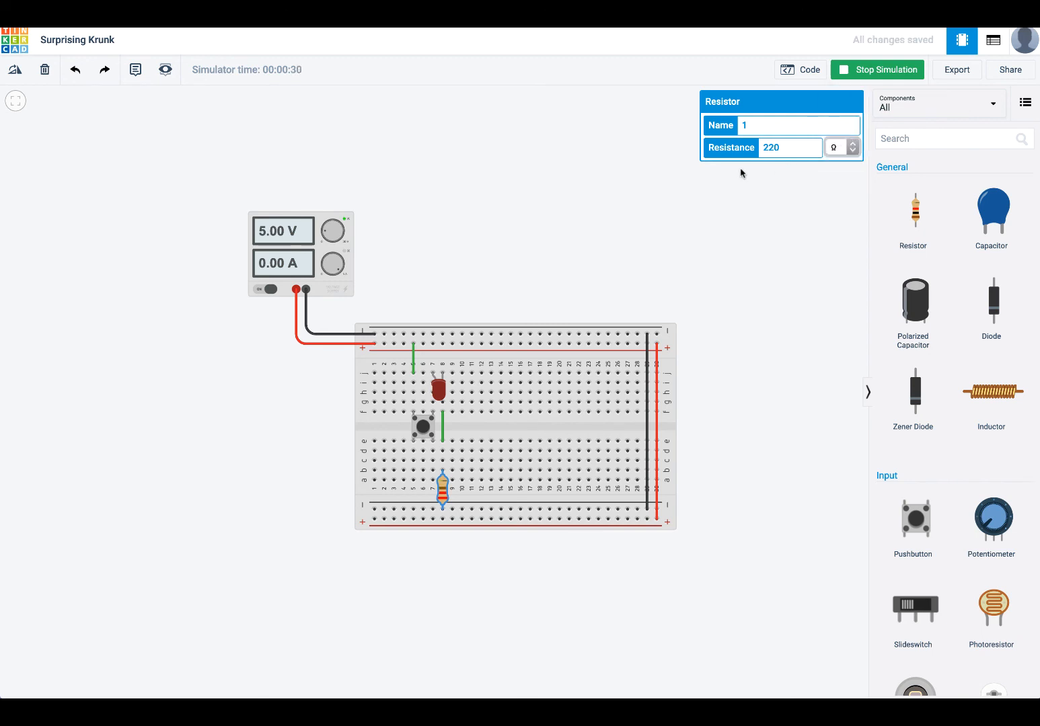
- Operate the breadboard pushbutton several times to test the LED with the corrected resistor
click(423, 427)
click(422, 430)
click(421, 431)
click(422, 428)
- Bring the reference schematic back, run its simulation and operate its push button, uncovering the breadboard circuit again
drag(1039, 168, 253, 140)
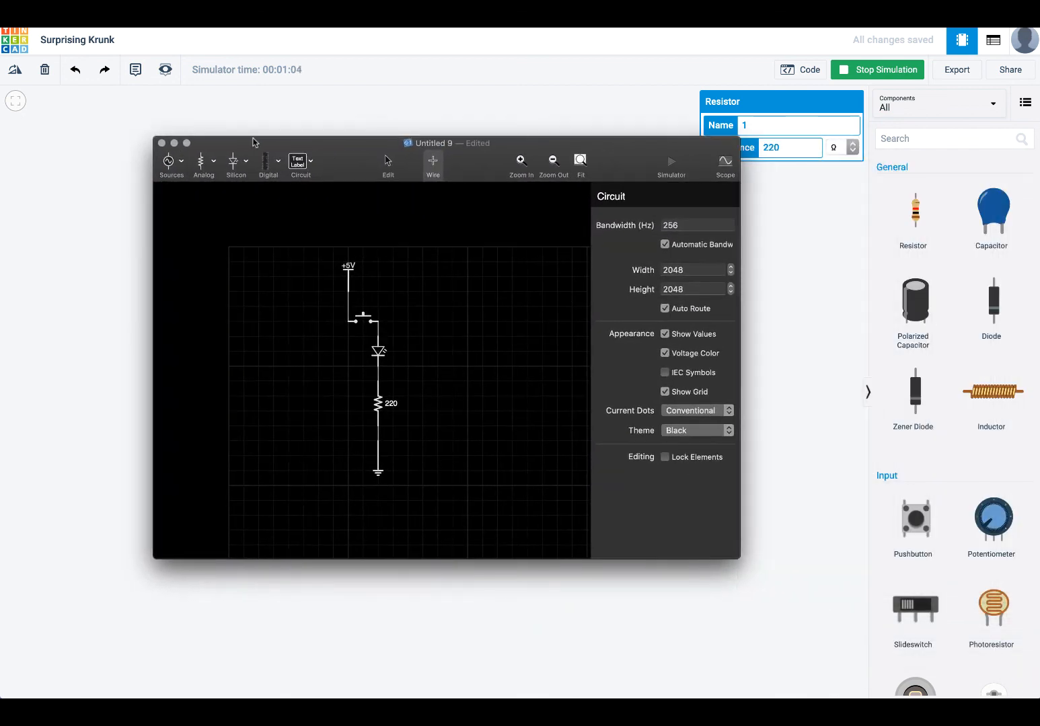
click(670, 164)
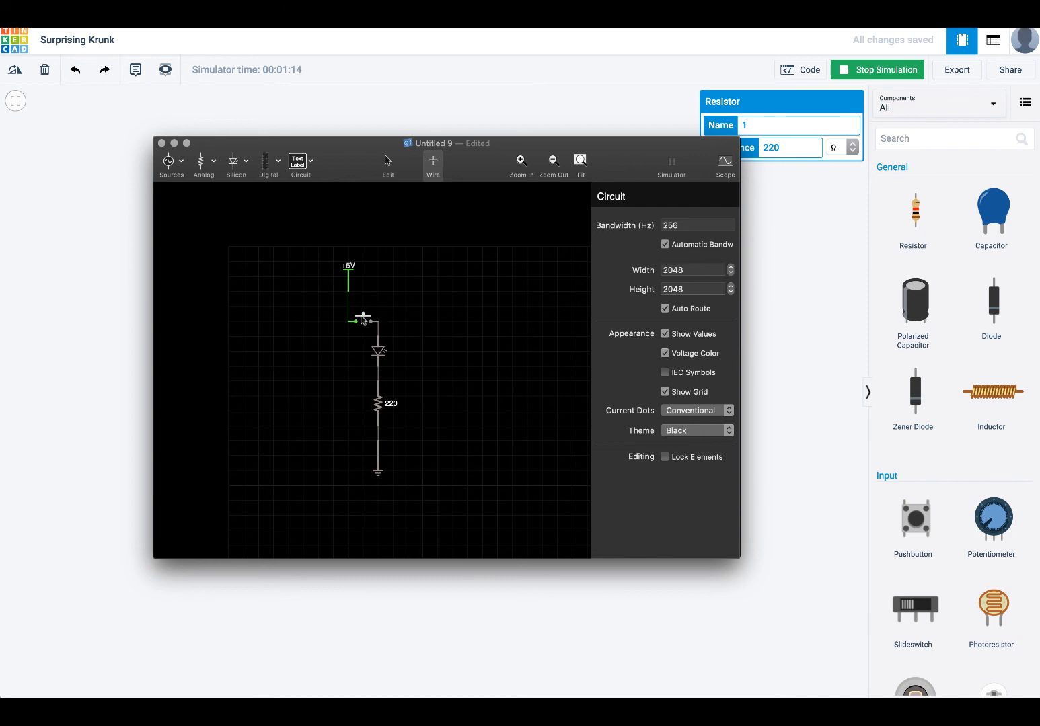
drag(363, 320, 363, 320)
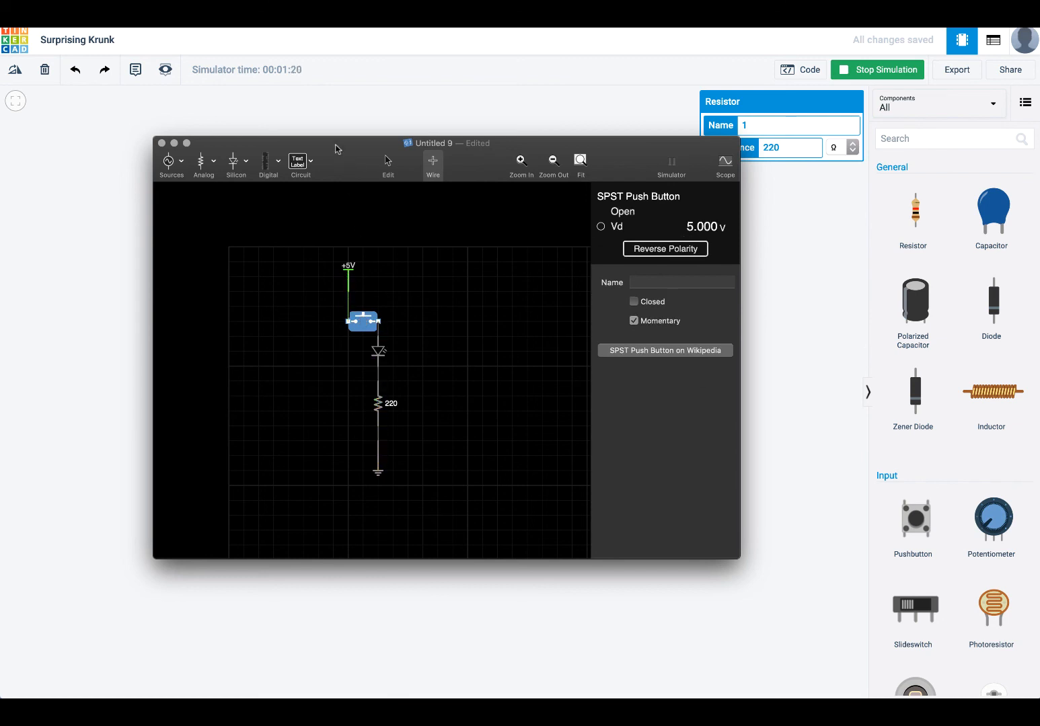
drag(336, 146, 706, 336)
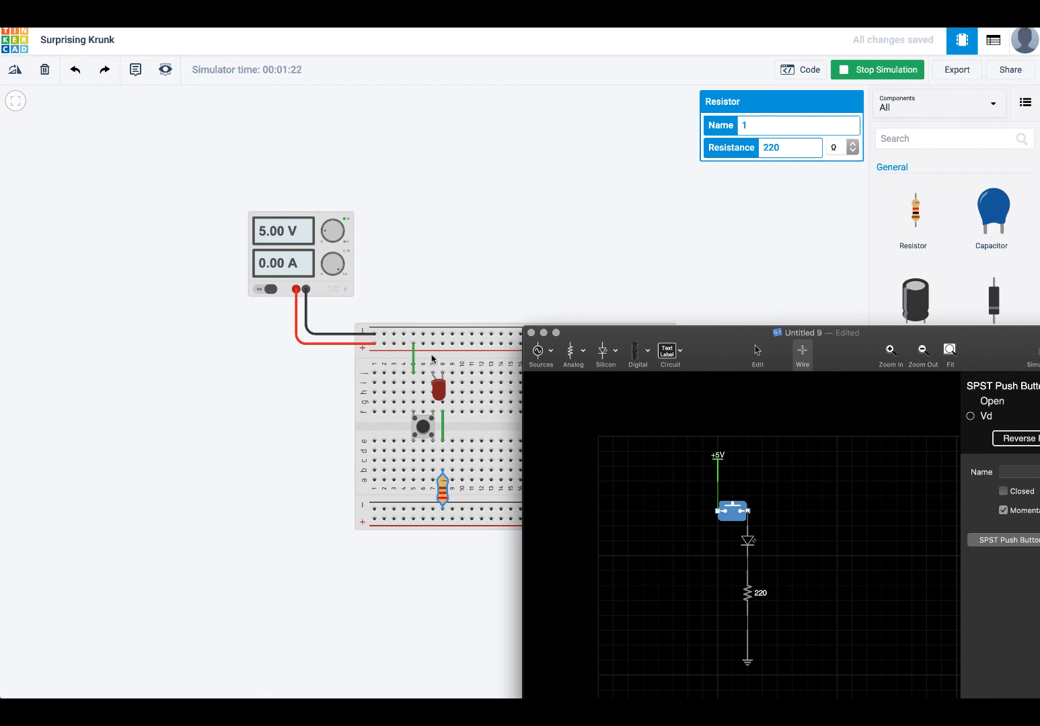
- Compare the breadboard circuit with the simulated schematic once more and operate the breadboard pushbutton to check the LED and supply current
click(452, 345)
drag(421, 428, 419, 425)
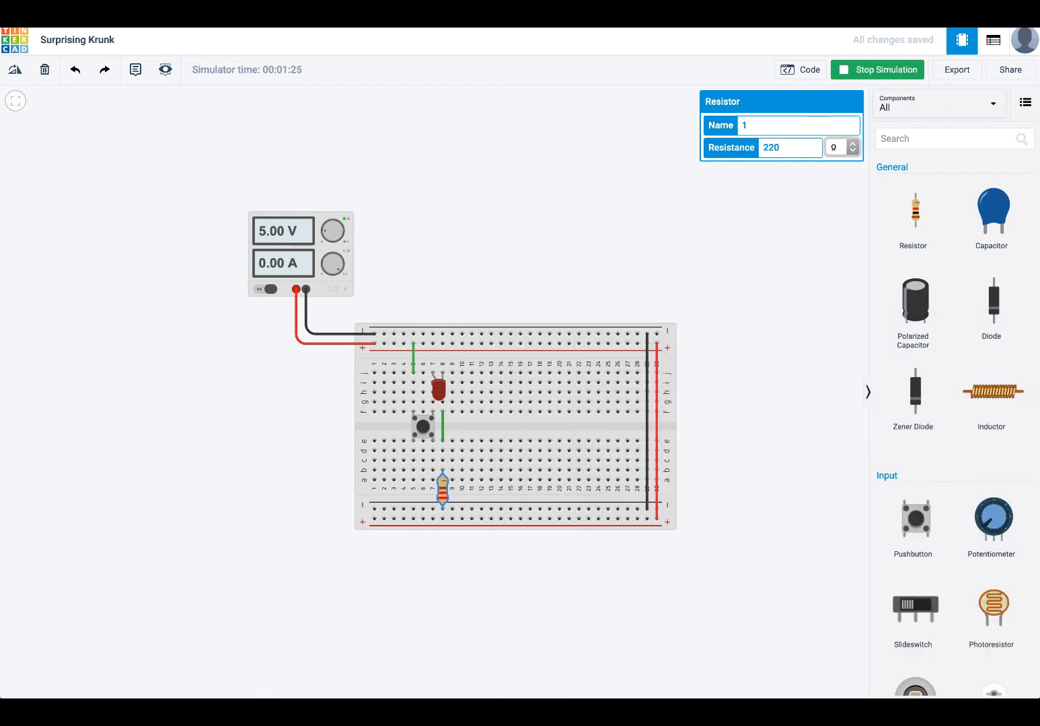
key(super+Tab)
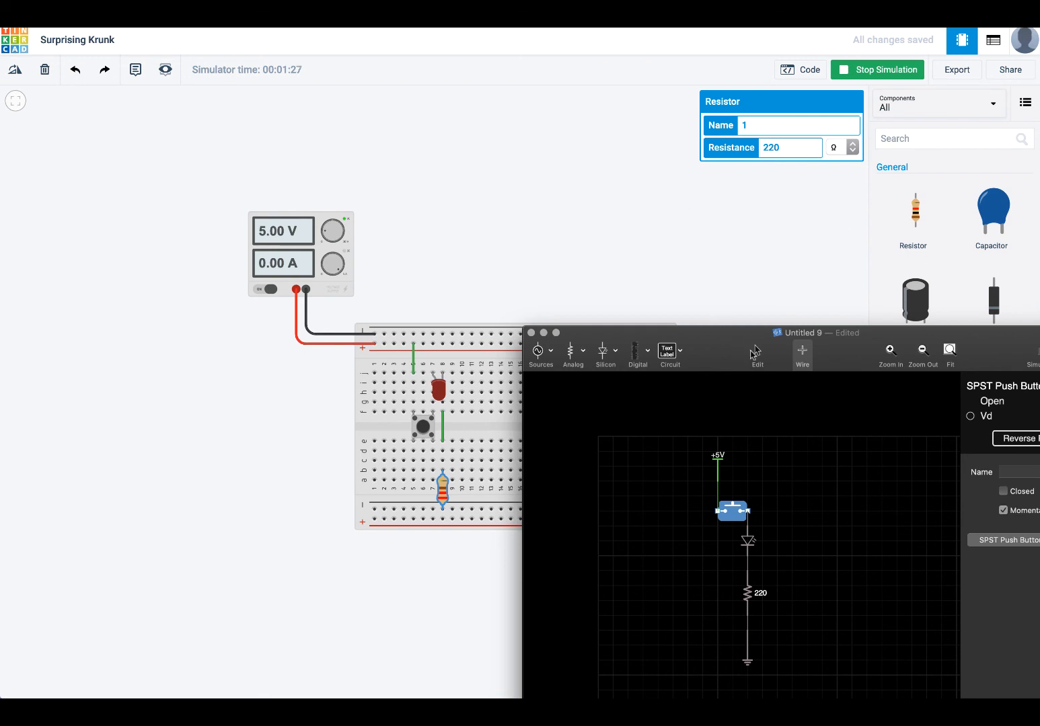
drag(734, 332, 475, 215)
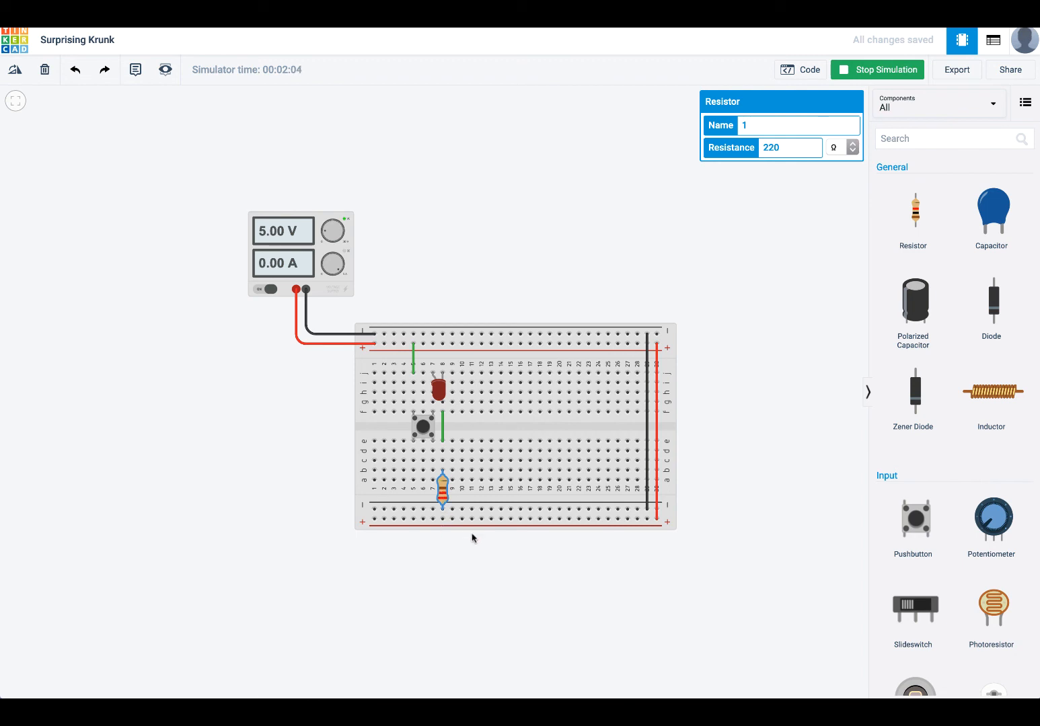
click(424, 431)
click(424, 431)
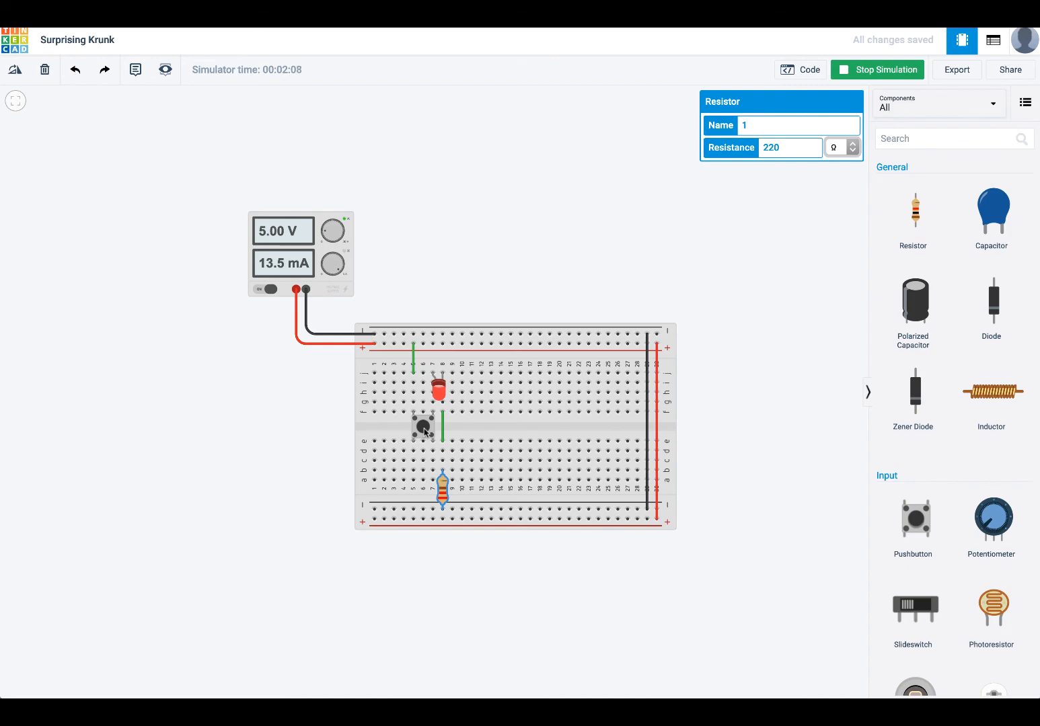